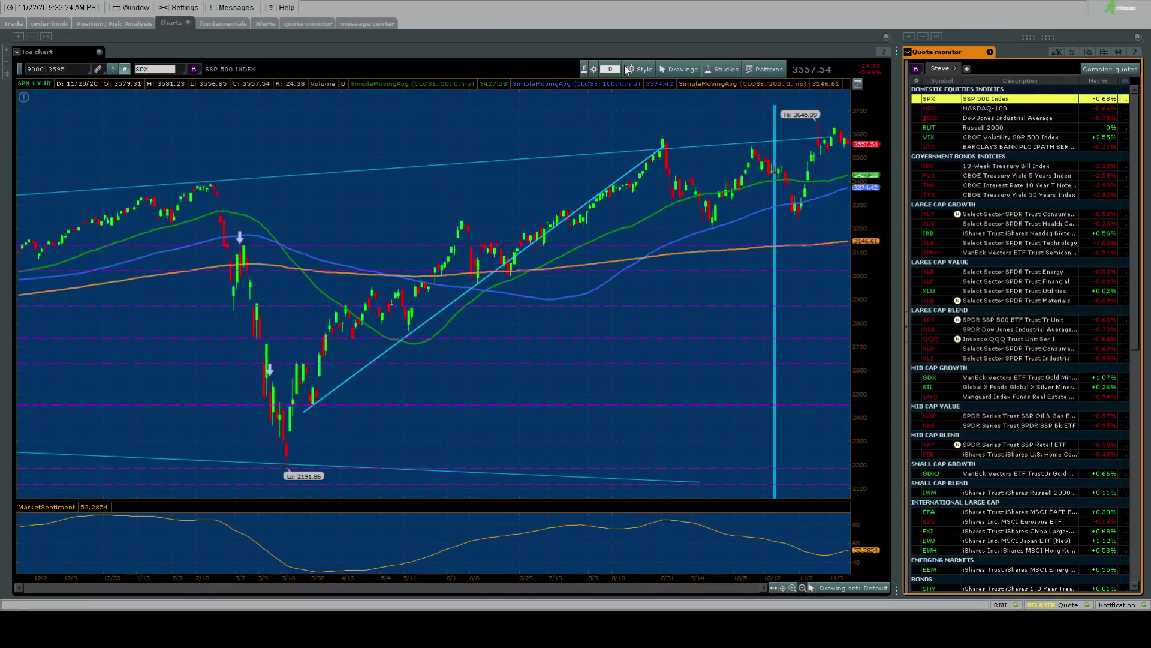
# Show the S&P 500 chart as six months of daily candles and review the S&P 500 (SPX) price and momentum ratings slide
pyautogui.click(627, 135)
pyautogui.scroll(2, 639, 177)
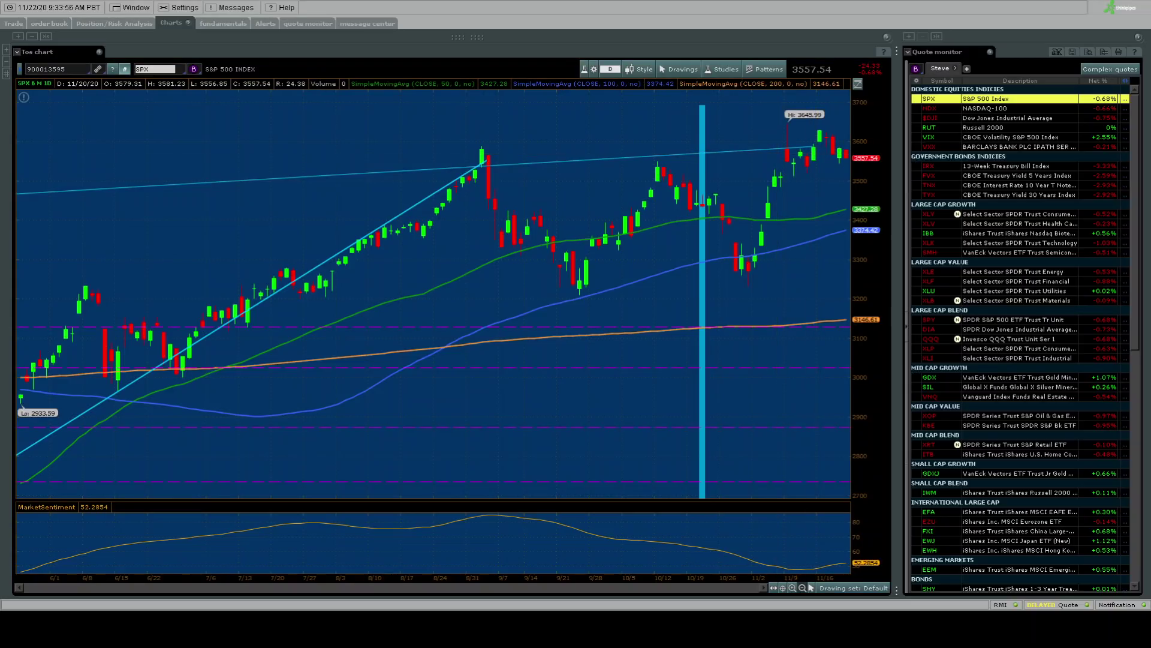
pyautogui.hotkey('alt', 'Tab')
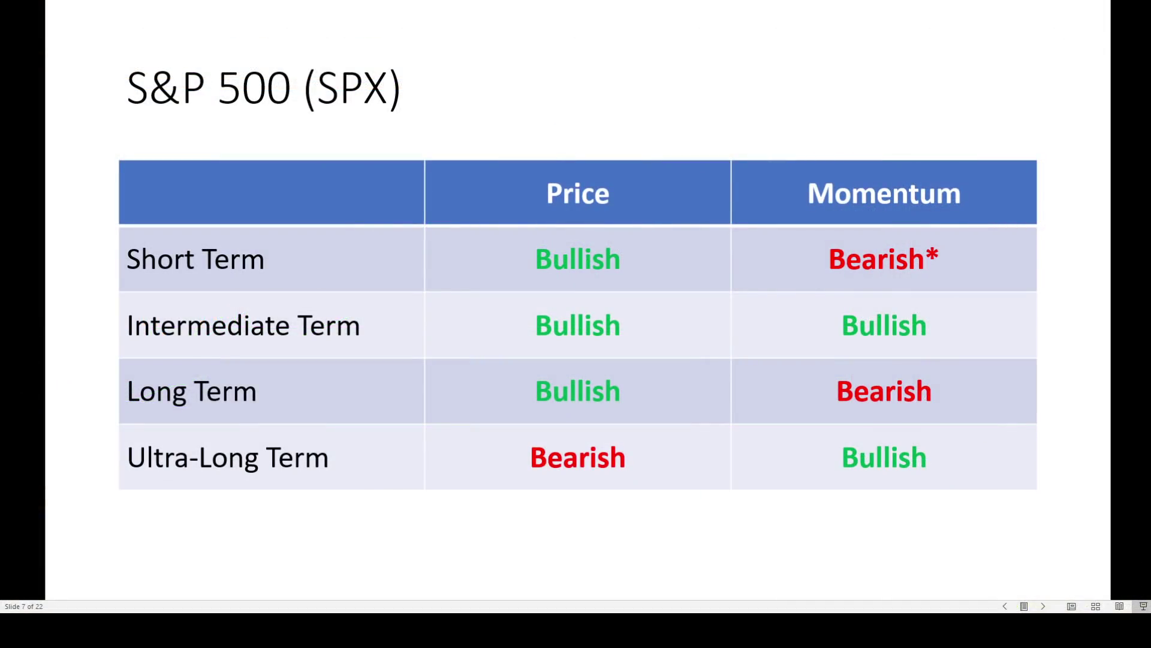
pyautogui.press('Right')
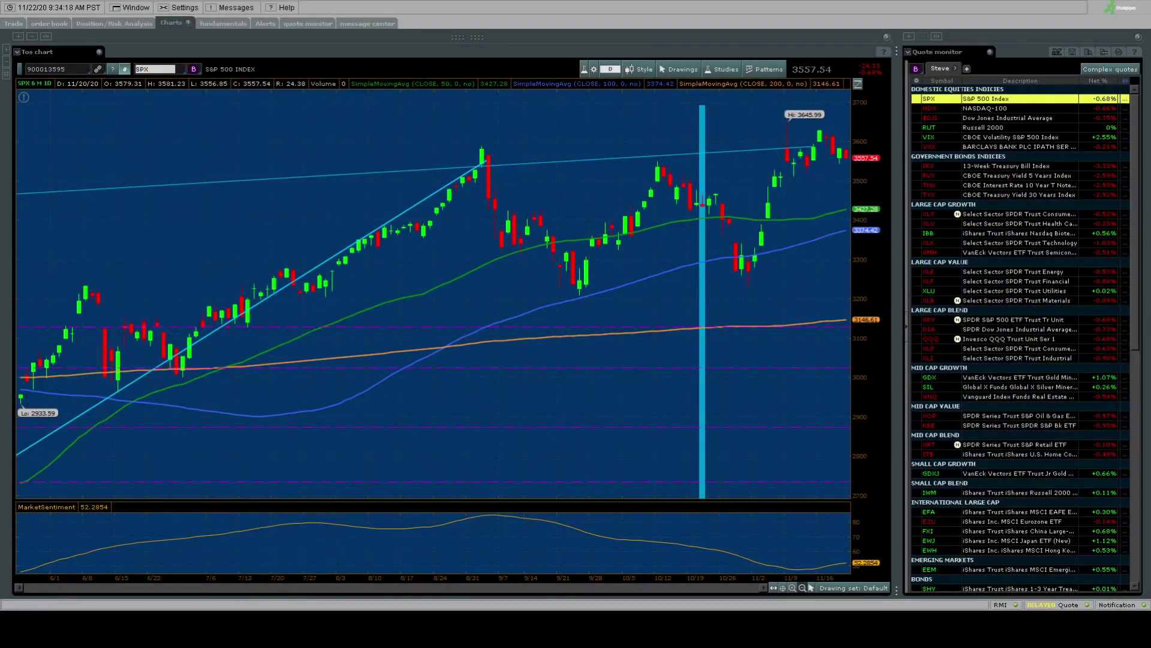
# Chart the NASDAQ-100 index and the Russell 2000 index from the watchlist
pyautogui.click(986, 109)
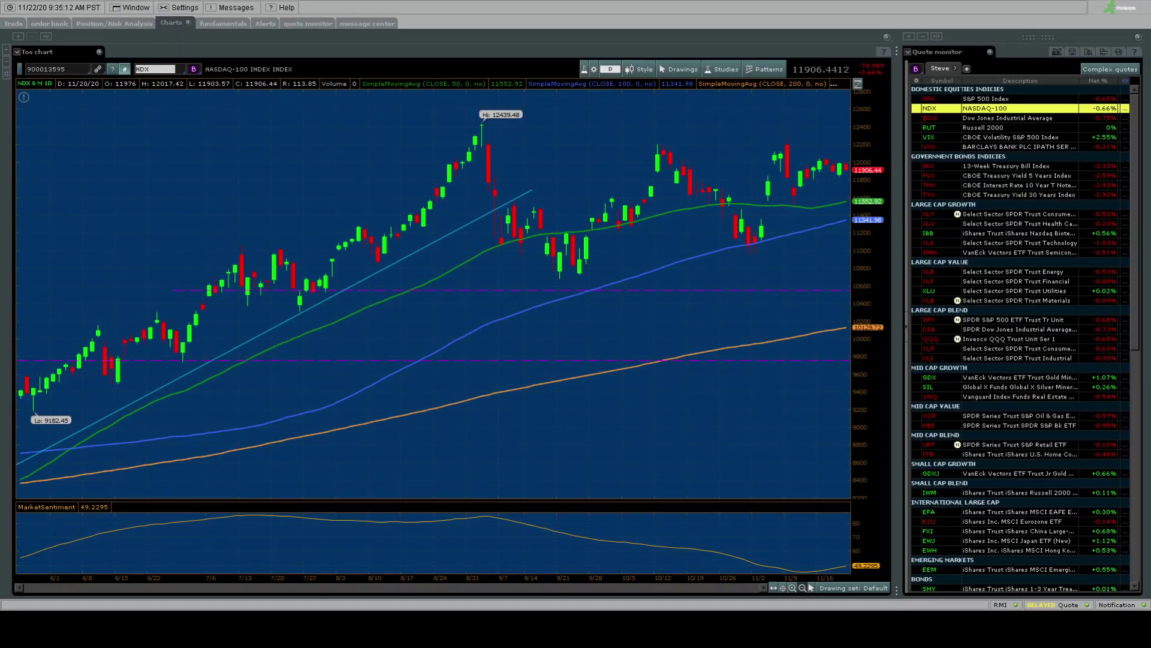
pyautogui.click(986, 127)
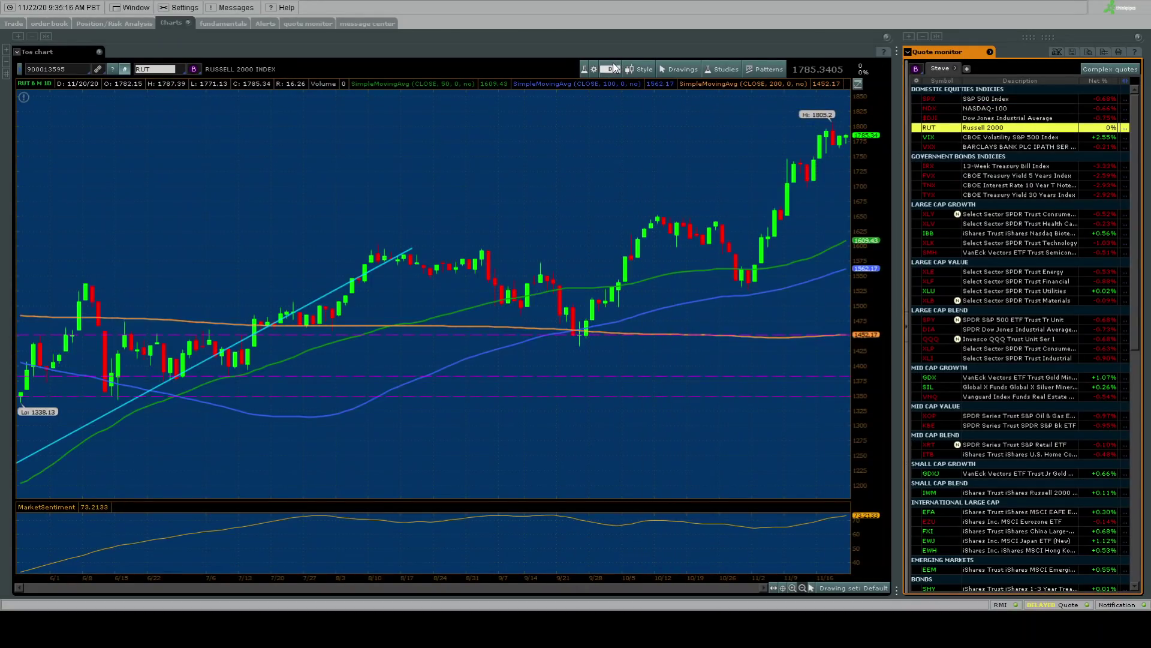
# View the Russell 2000 daily chart over two years and over six months, and review the Russell 2000 (RUT) ratings slide
pyautogui.click(614, 82)
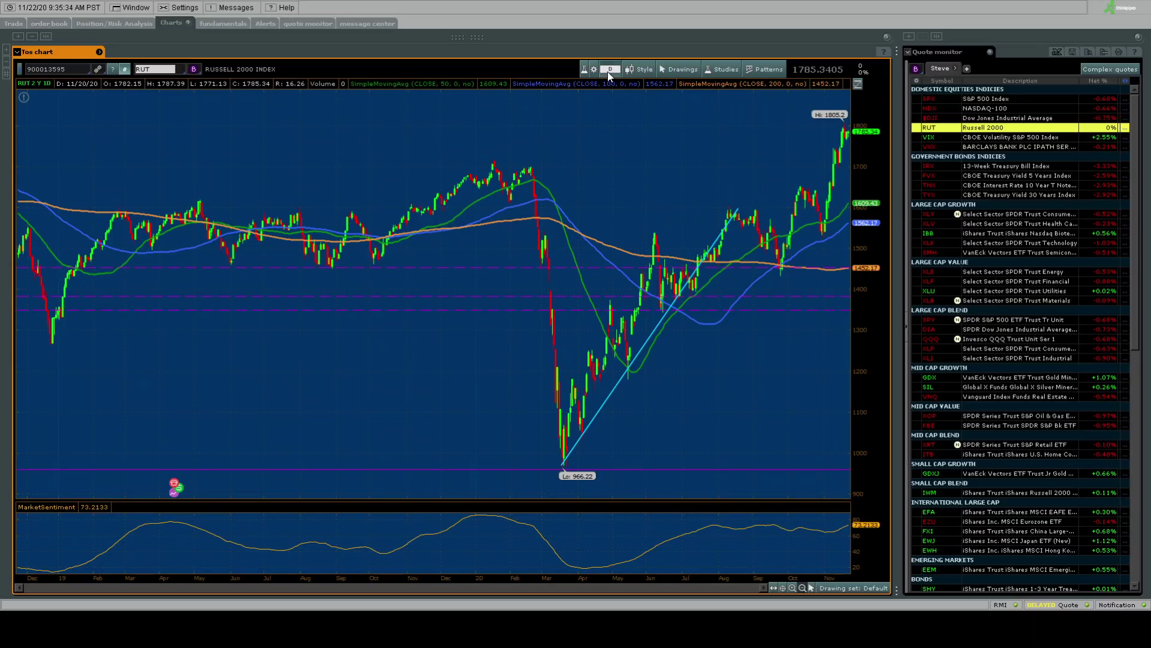
pyautogui.scroll(3, 633, 175)
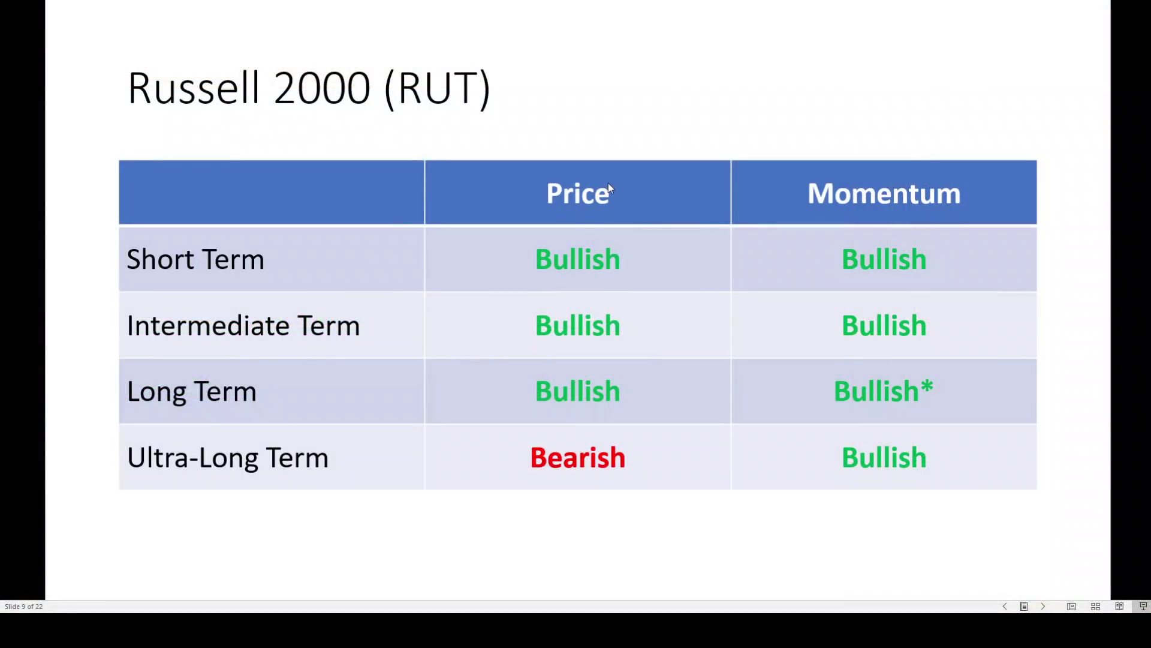
pyautogui.press('Right')
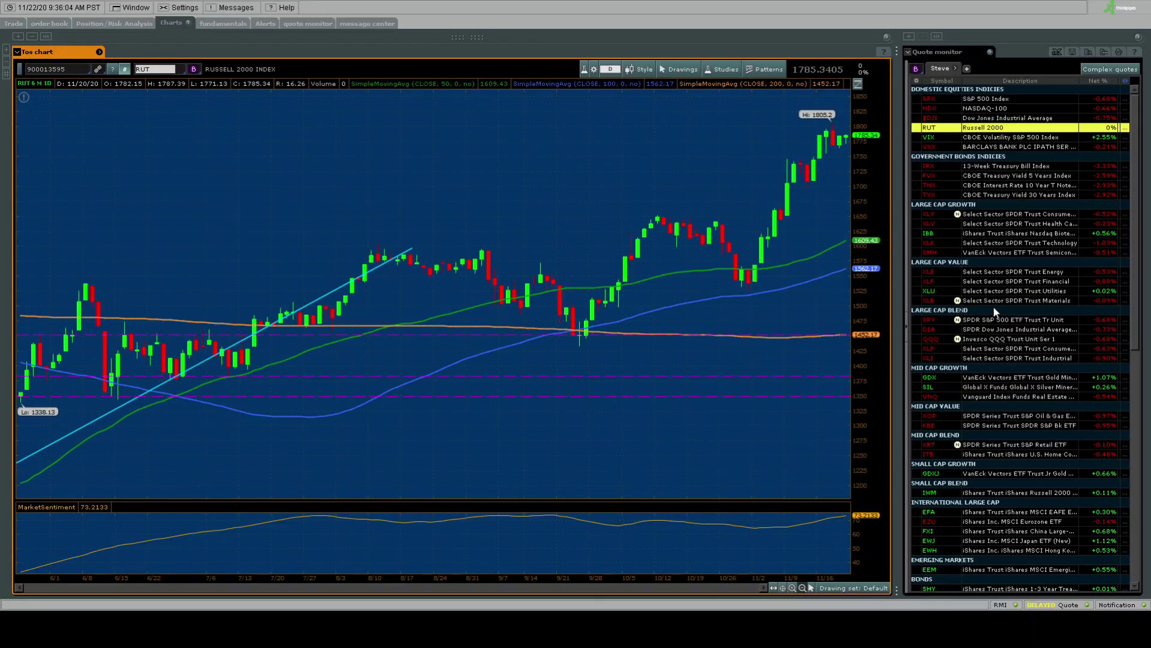
# Chart the energy sector fund XLE and view its daily candles over one year and over six months
pyautogui.click(986, 273)
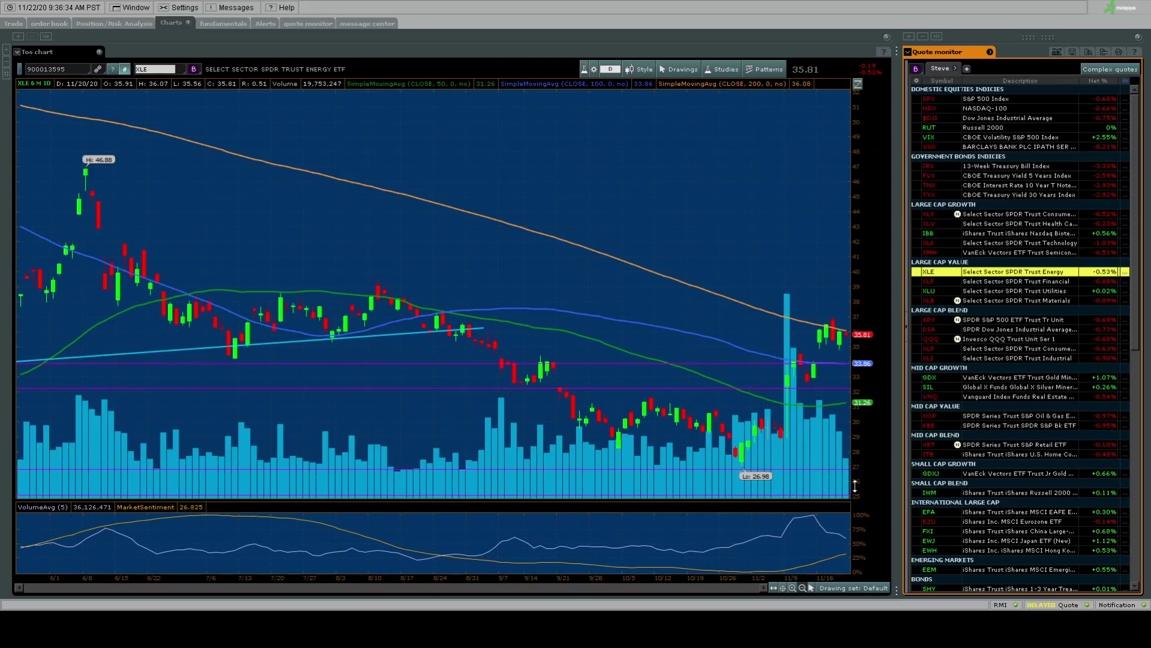
pyautogui.click(610, 69)
pyautogui.click(634, 149)
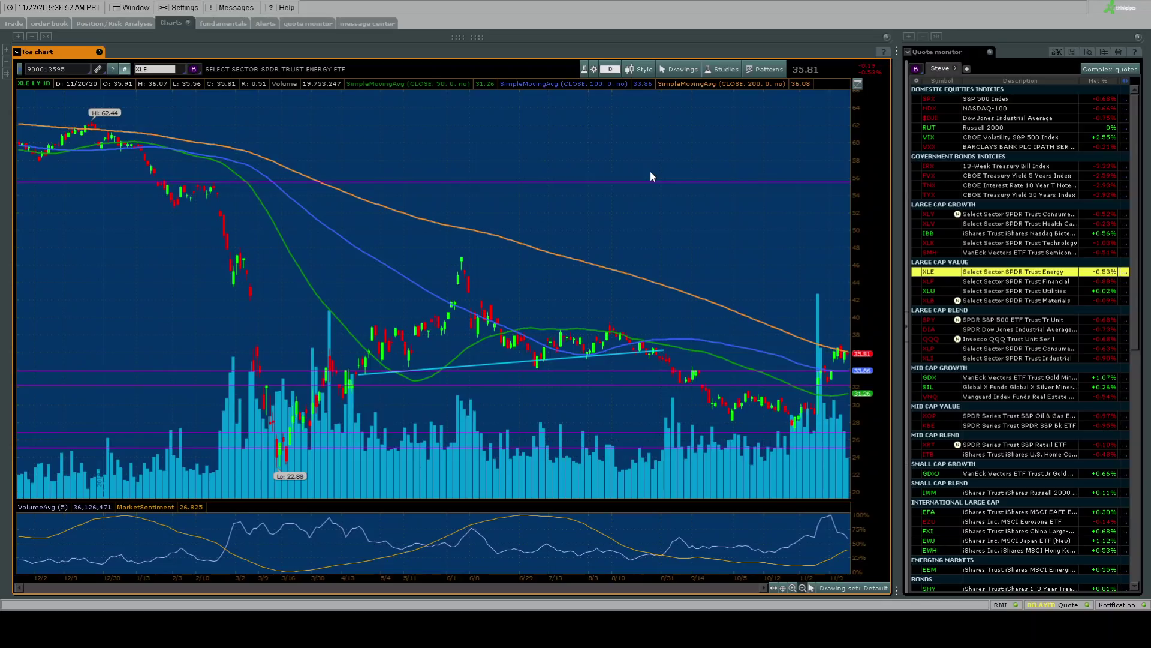
pyautogui.scroll(3, 650, 170)
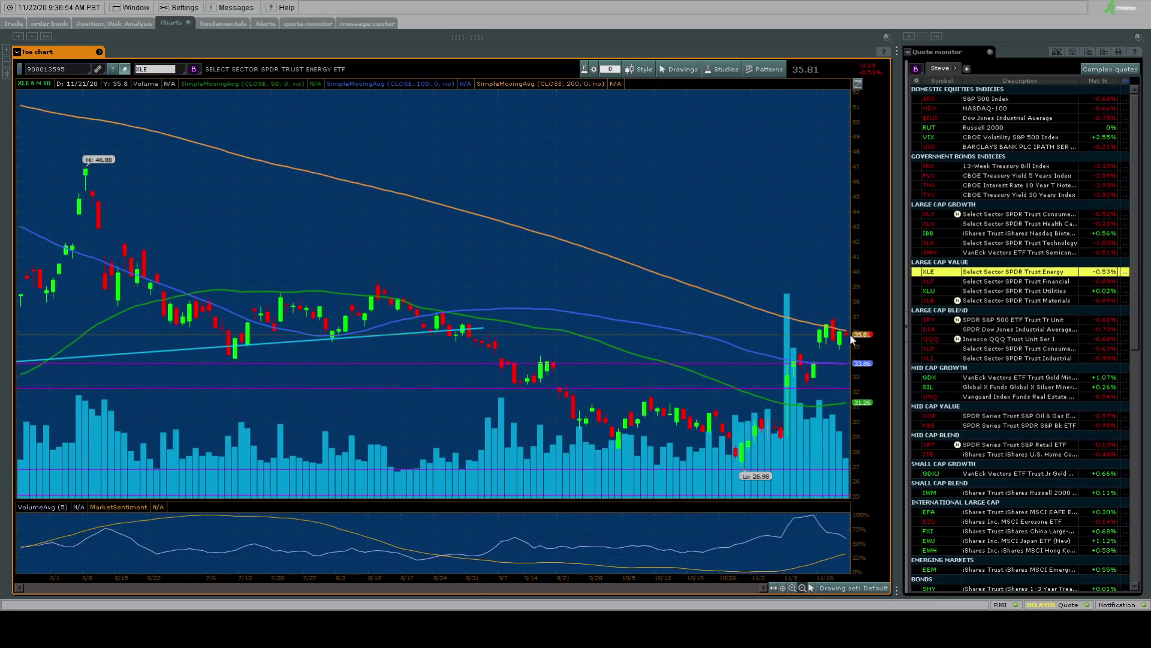
# Chart the crude oil futures /CL from the commodities group of the watchlist
pyautogui.scroll(-3, 985, 456)
pyautogui.scroll(-3, 978, 556)
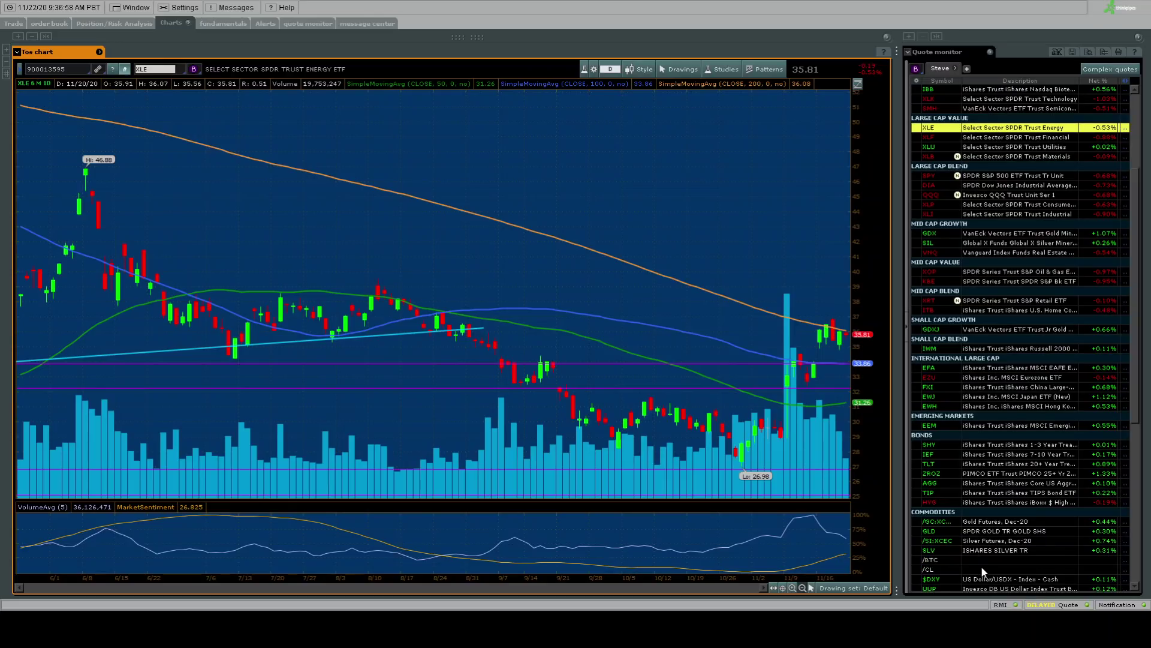
pyautogui.click(983, 570)
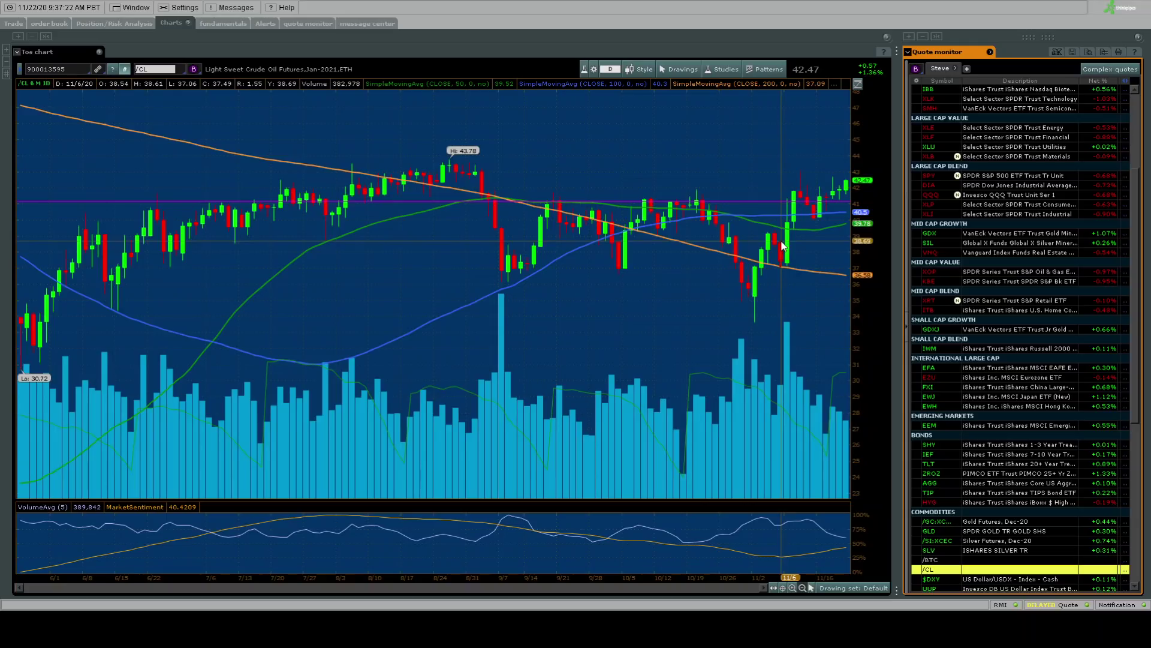
# Chart the financial sector fund XLF and review the Energy (XLE) and Financials (XLF) ratings slides before returning to the chart
pyautogui.click(980, 137)
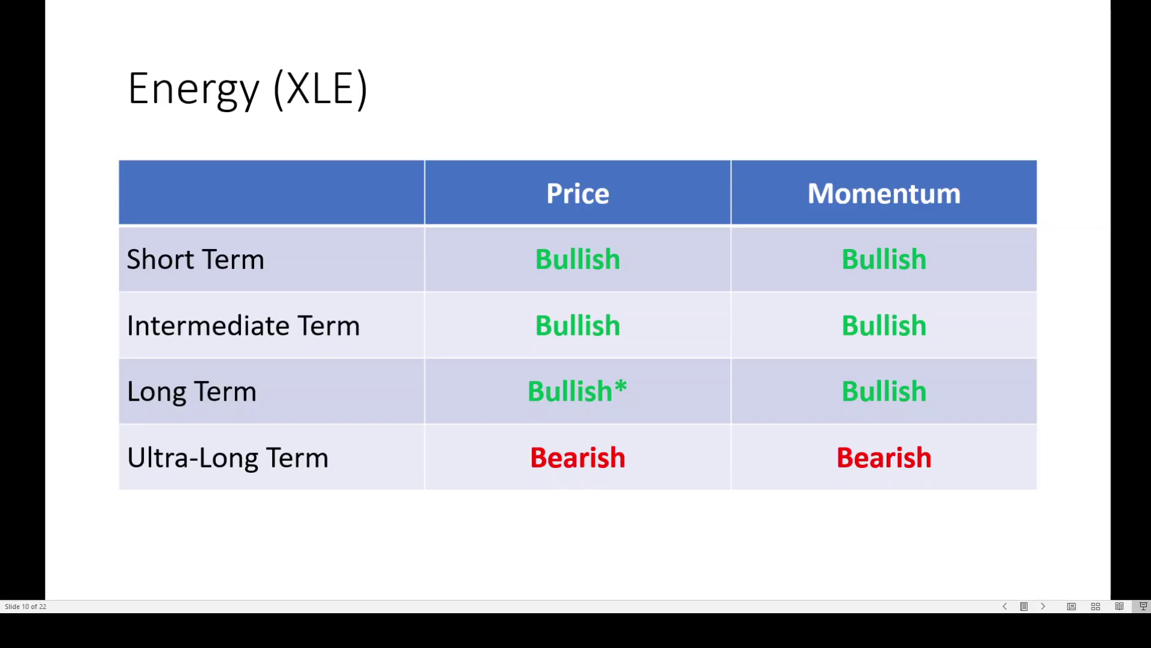
pyautogui.press('Right')
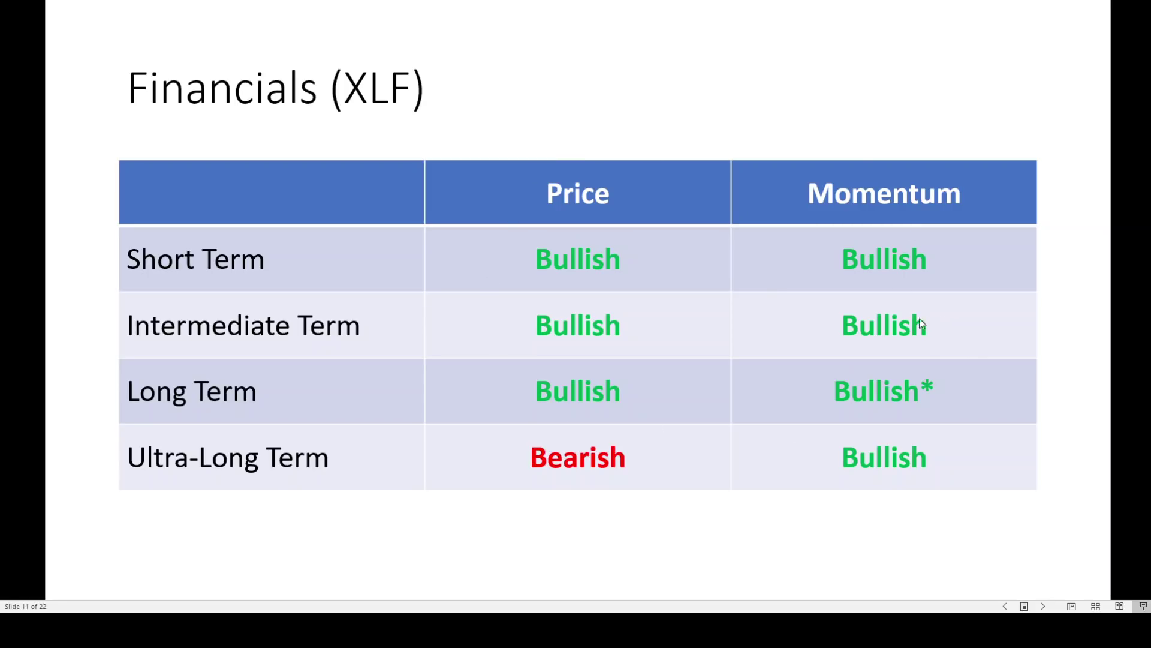
pyautogui.press('Left')
pyautogui.press('Right')
pyautogui.hotkey('alt', 'Tab')
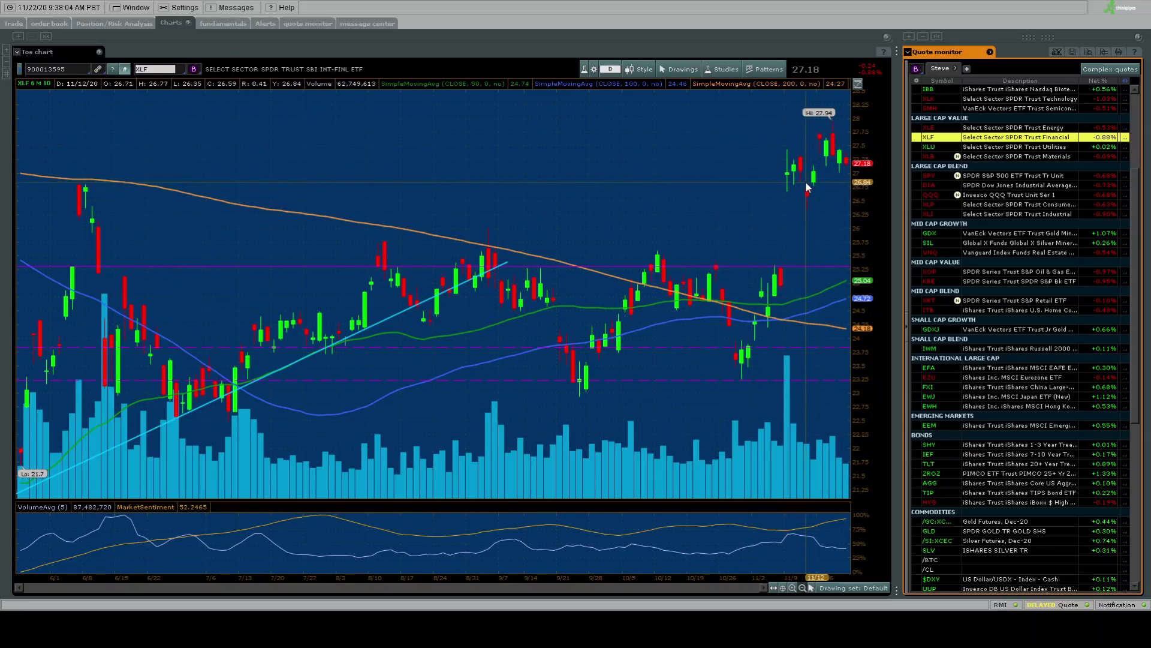
# Examine the 30-year Treasury yield index TYX, and return to the XLF chart to inspect its latest candles and 50-day moving average
pyautogui.scroll(4, 988, 167)
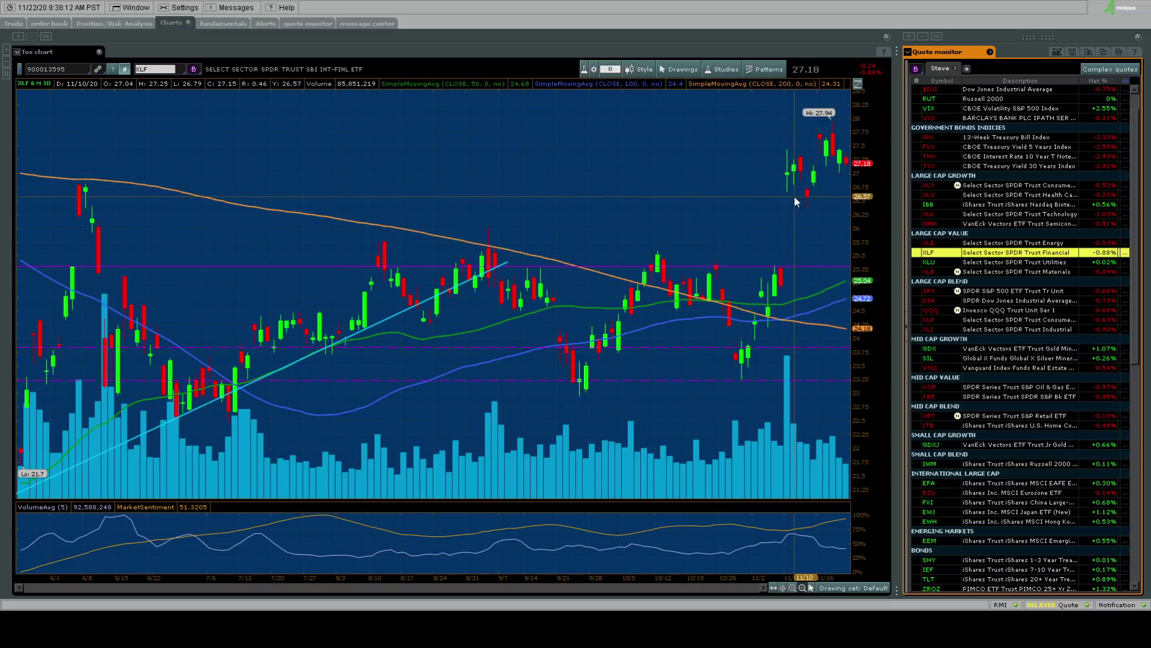
pyautogui.click(981, 165)
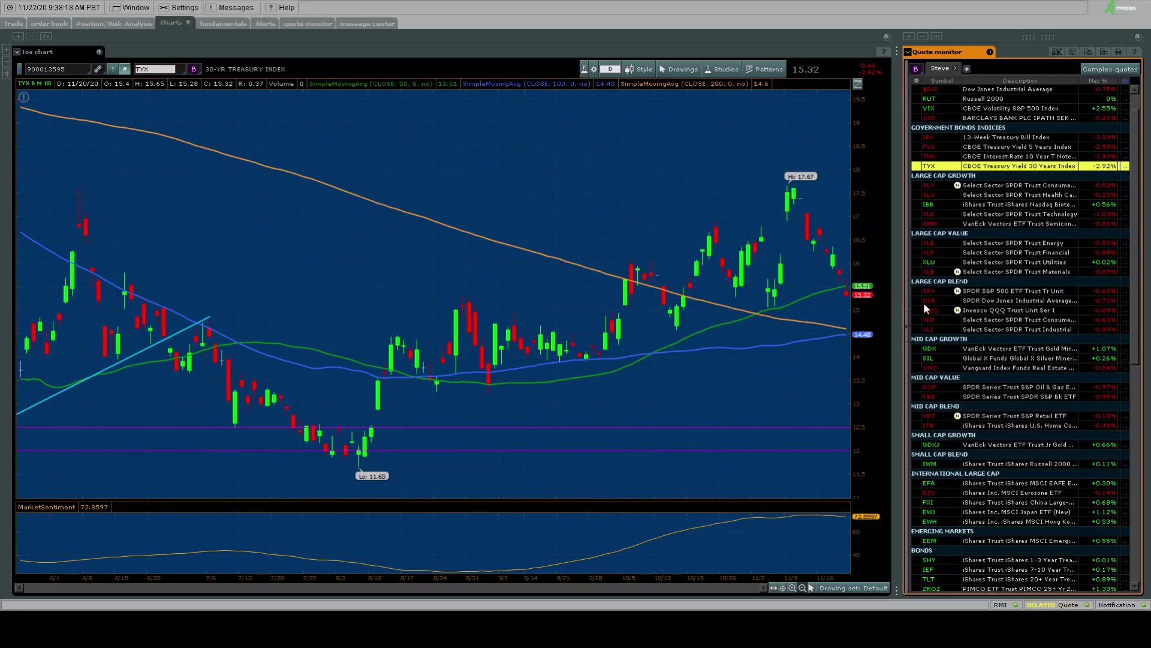
pyautogui.click(985, 252)
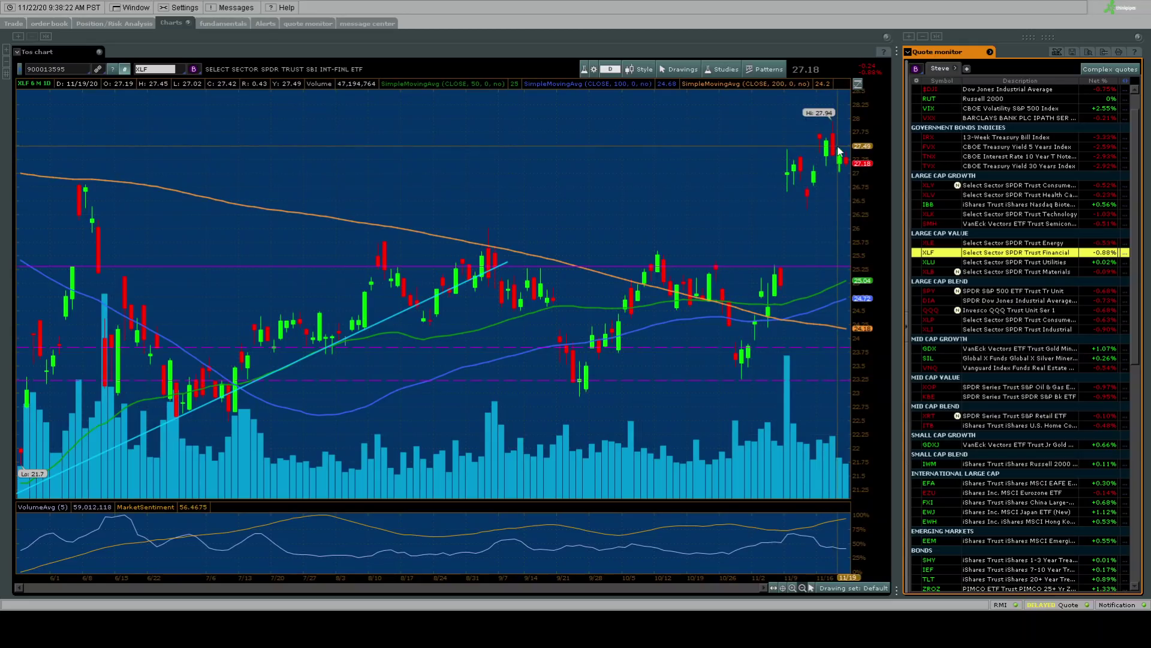
pyautogui.click(844, 282)
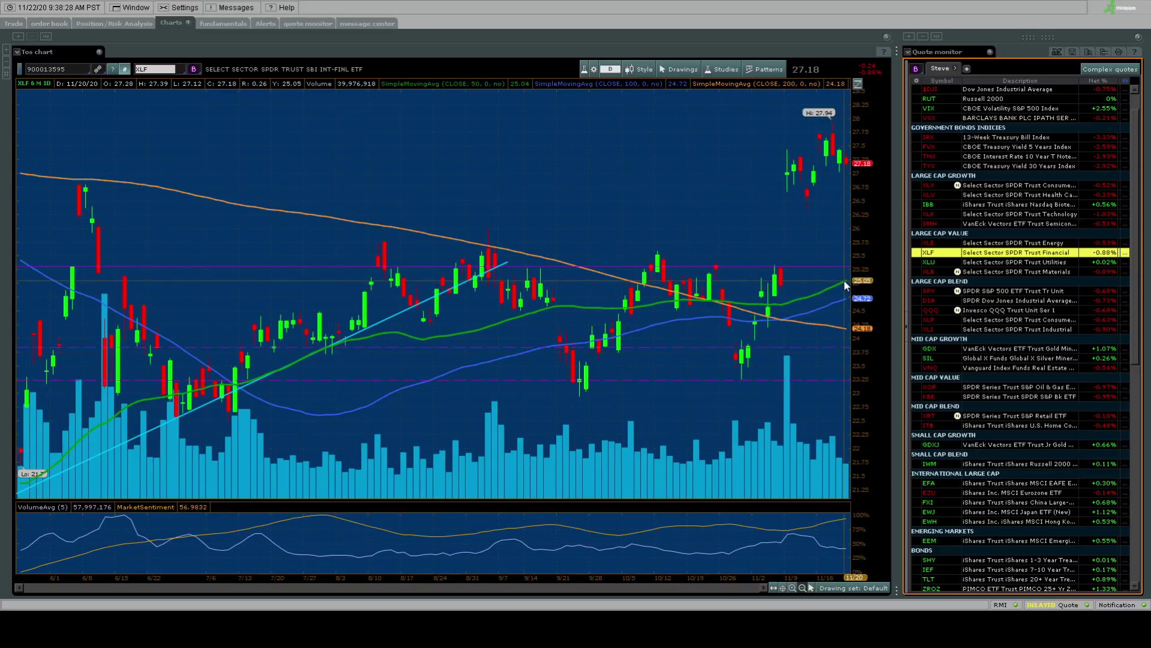
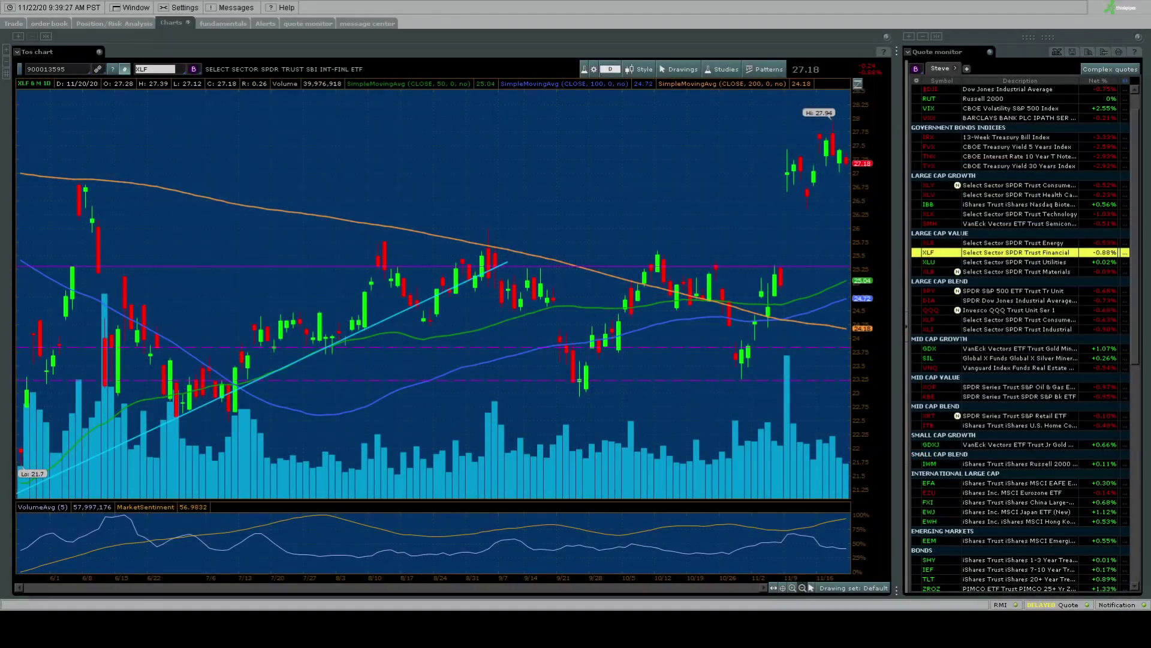
# Chart the gold miners fund GDX, show one year of daily candles, and review the Large Gold Miners (GDX) ratings slide
pyautogui.click(991, 349)
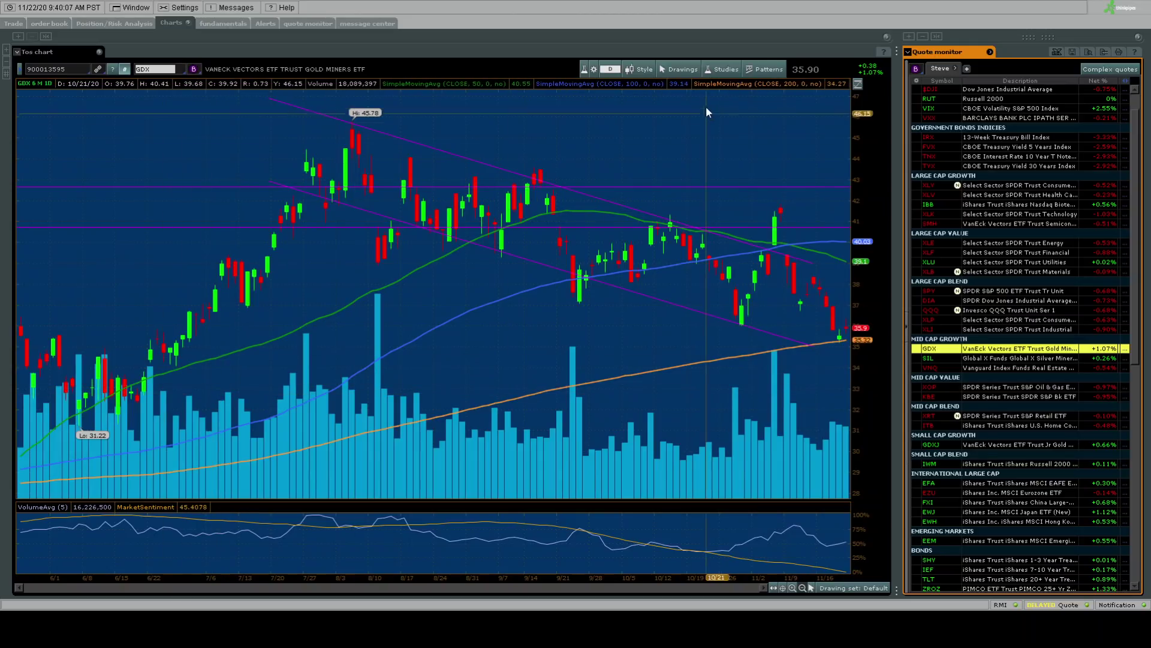
pyautogui.click(625, 147)
pyautogui.scroll(-3, 630, 175)
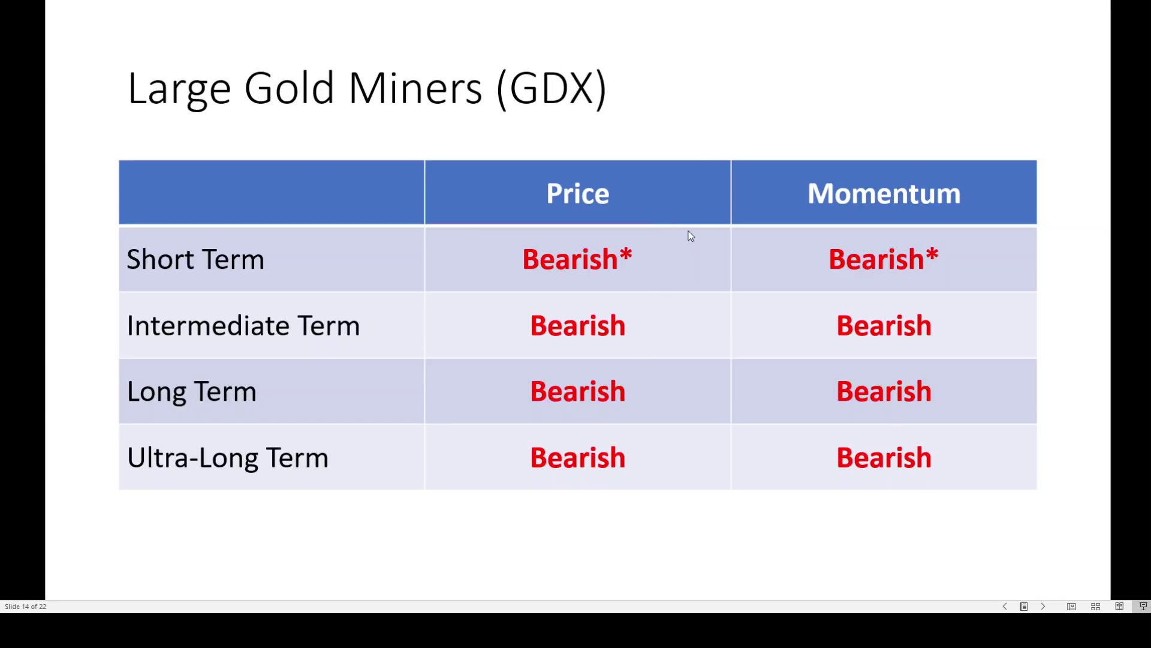
pyautogui.press('Right')
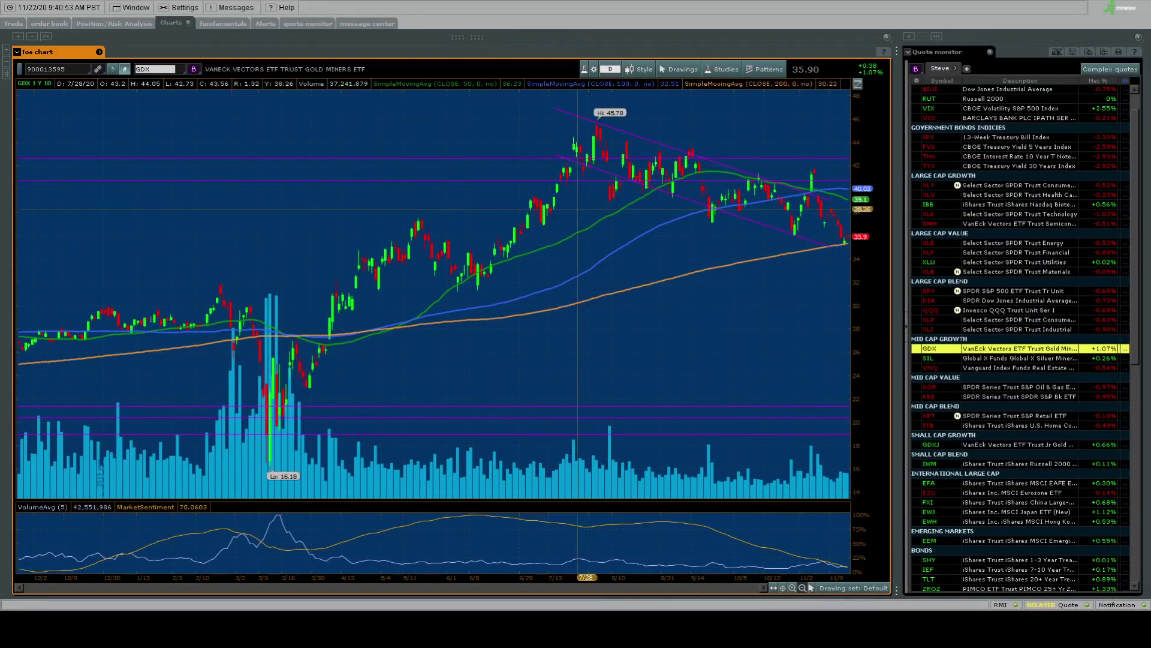
# Chart the emerging markets fund EEM and extend the upper end of its rising trend line slightly past the 8/31 date mark
pyautogui.scroll(-1, 985, 484)
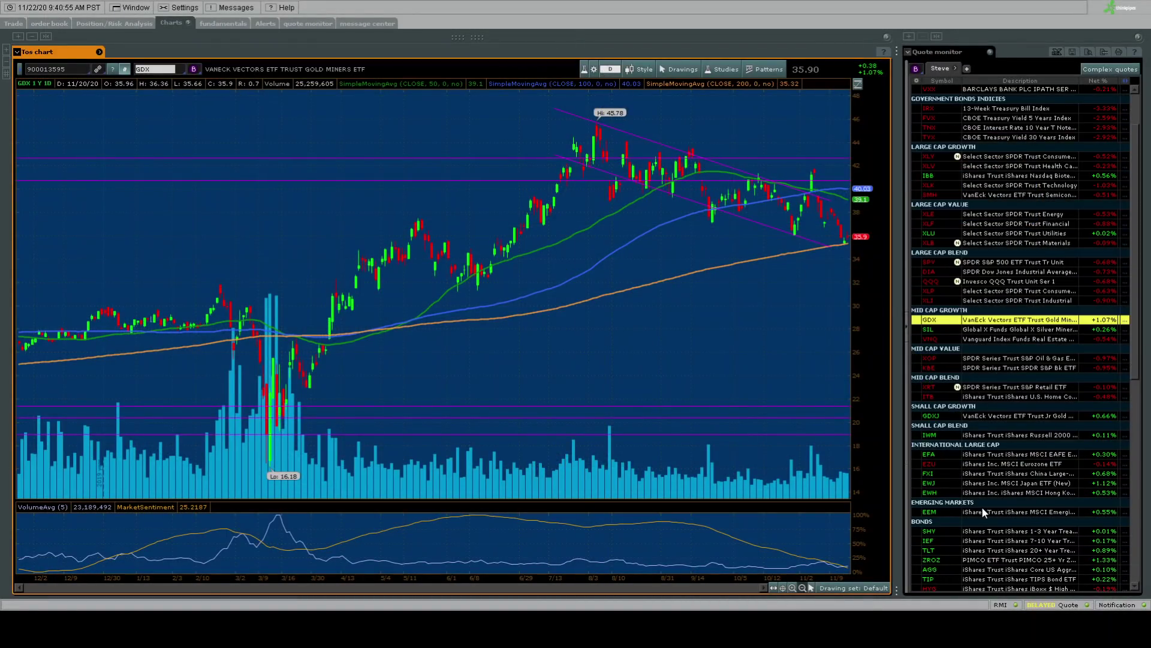
pyautogui.click(981, 509)
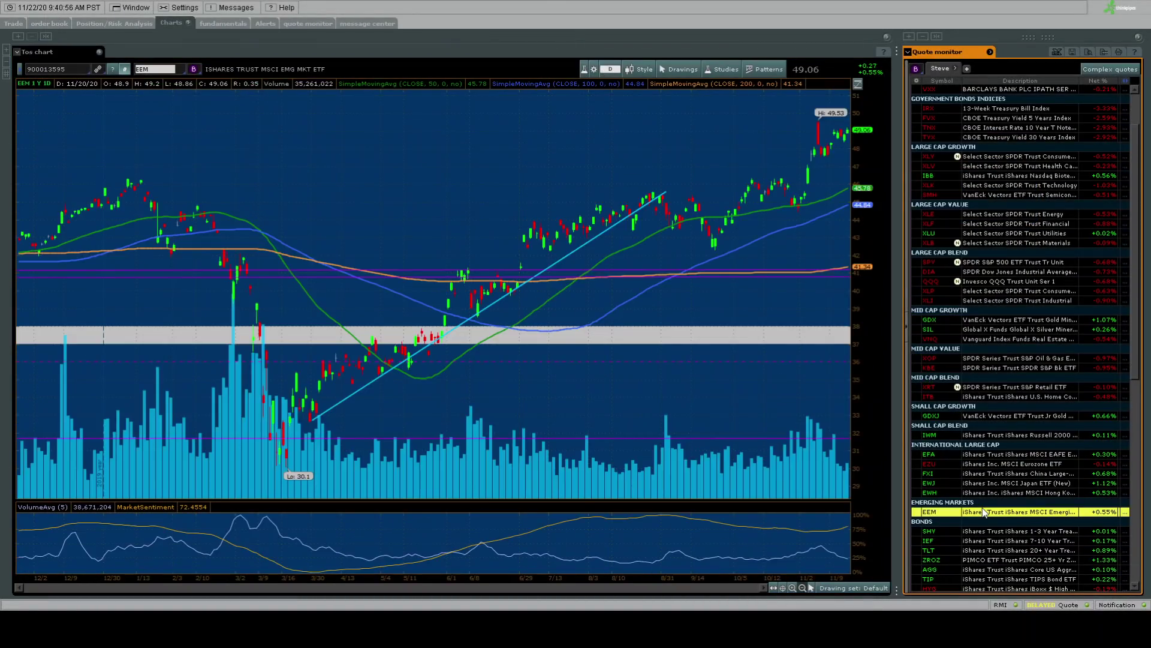
pyautogui.click(665, 189)
pyautogui.moveTo(665, 189)
pyautogui.mouseDown()
pyautogui.moveTo(807, 103)
pyautogui.moveTo(678, 190)
pyautogui.mouseUp()
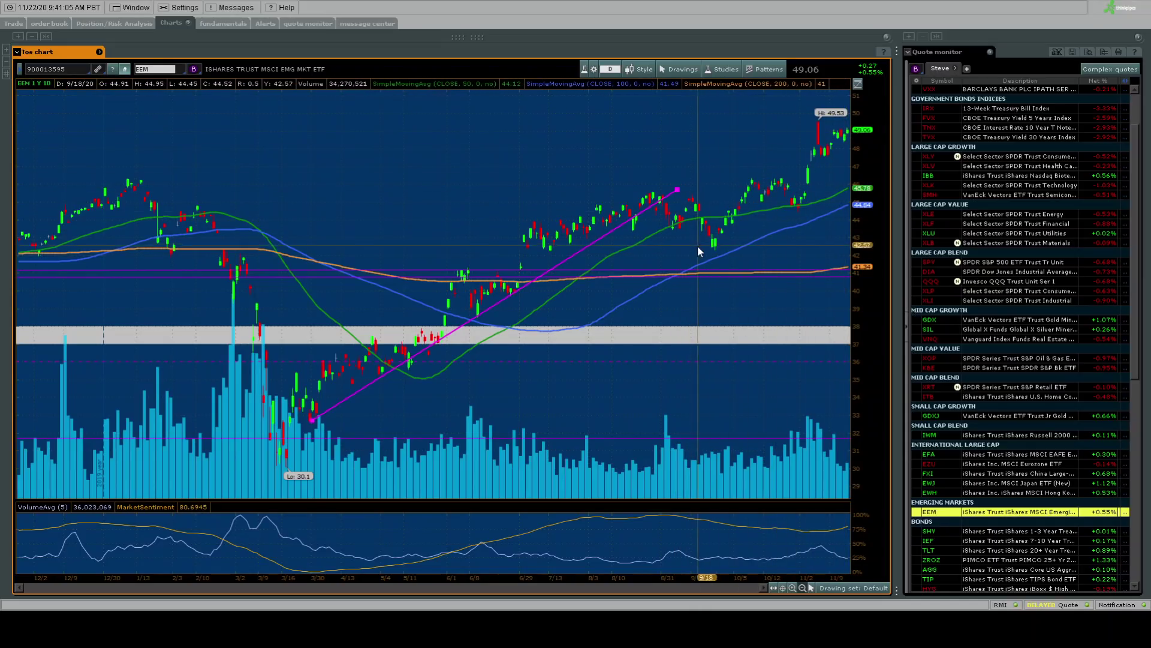
pyautogui.click(838, 171)
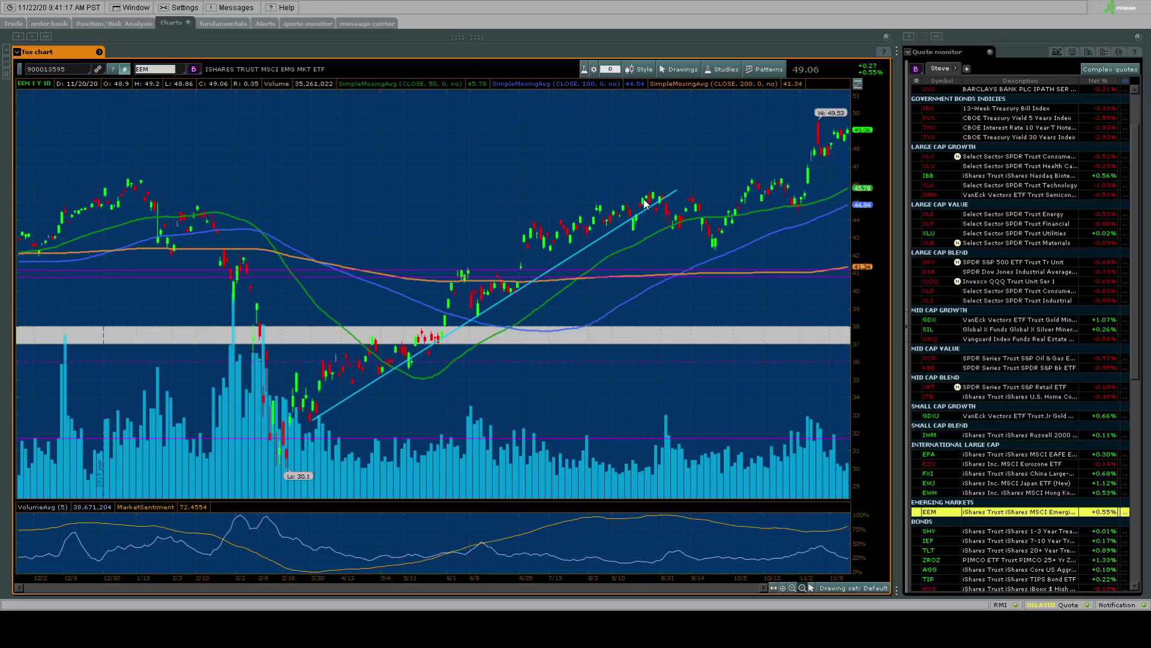
# View EEM's multi-year price history and its six-month daily chart, and review the Emerging Markets (EEM) ratings slide
pyautogui.scroll(-5, 830, 161)
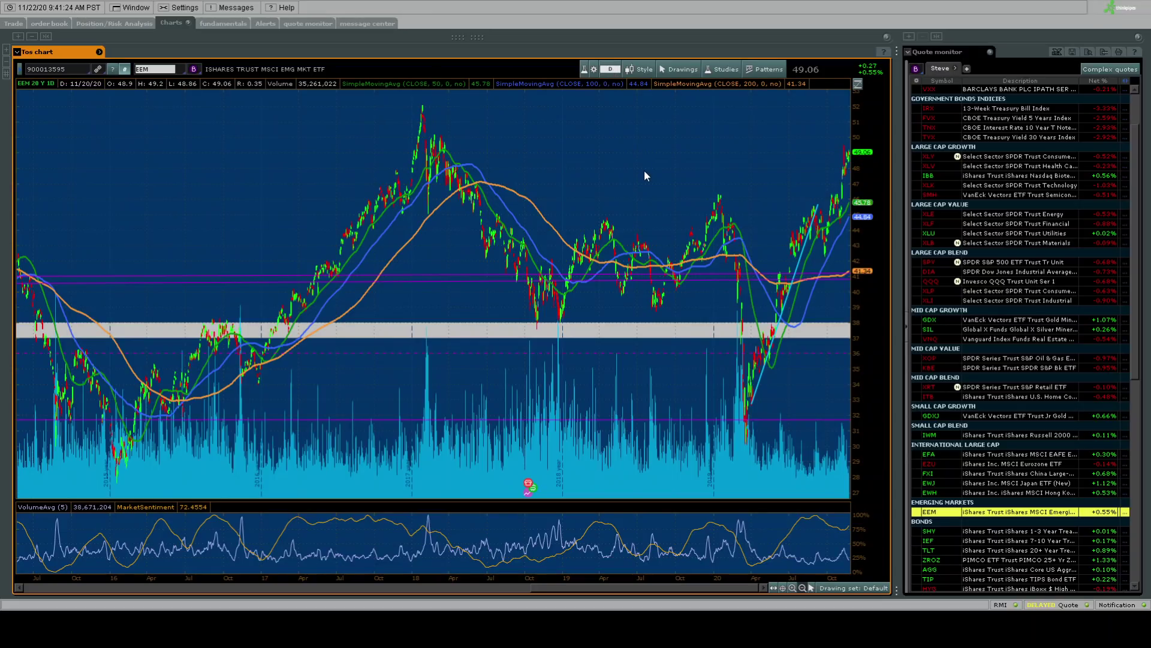
pyautogui.scroll(6, 644, 170)
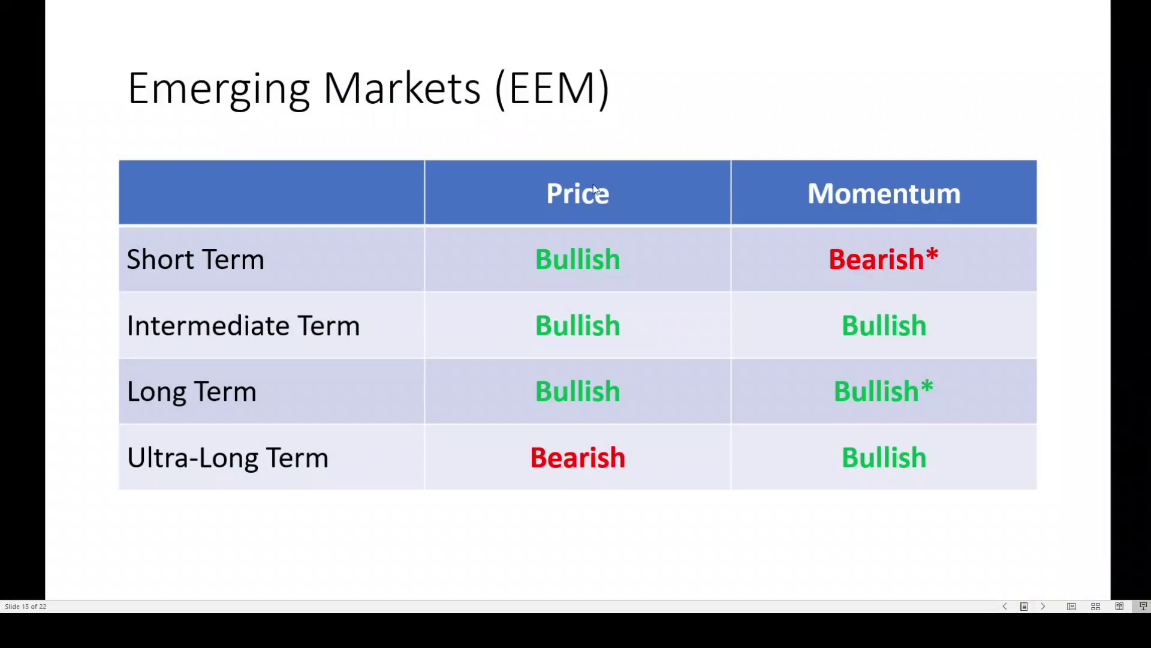
pyautogui.click(595, 188)
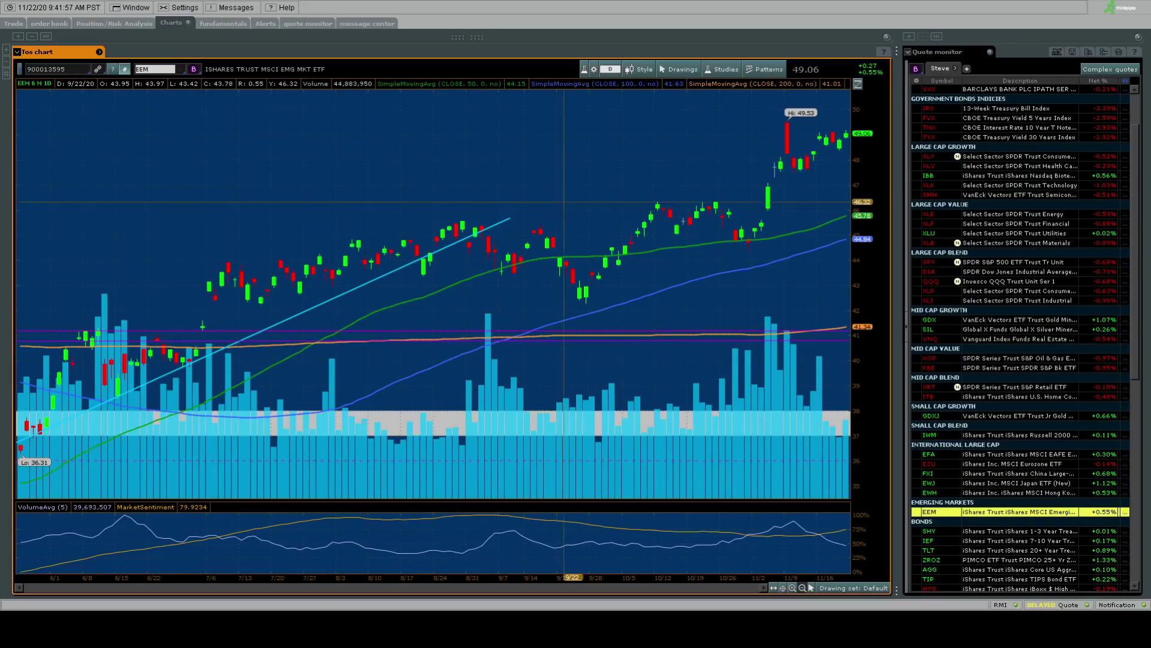
# Chart the 20+ year Treasury bond fund TLT, view it over one year, and review the Long-Term Treasury Bonds (TLT) ratings slide
pyautogui.scroll(-2, 1029, 411)
pyautogui.click(994, 492)
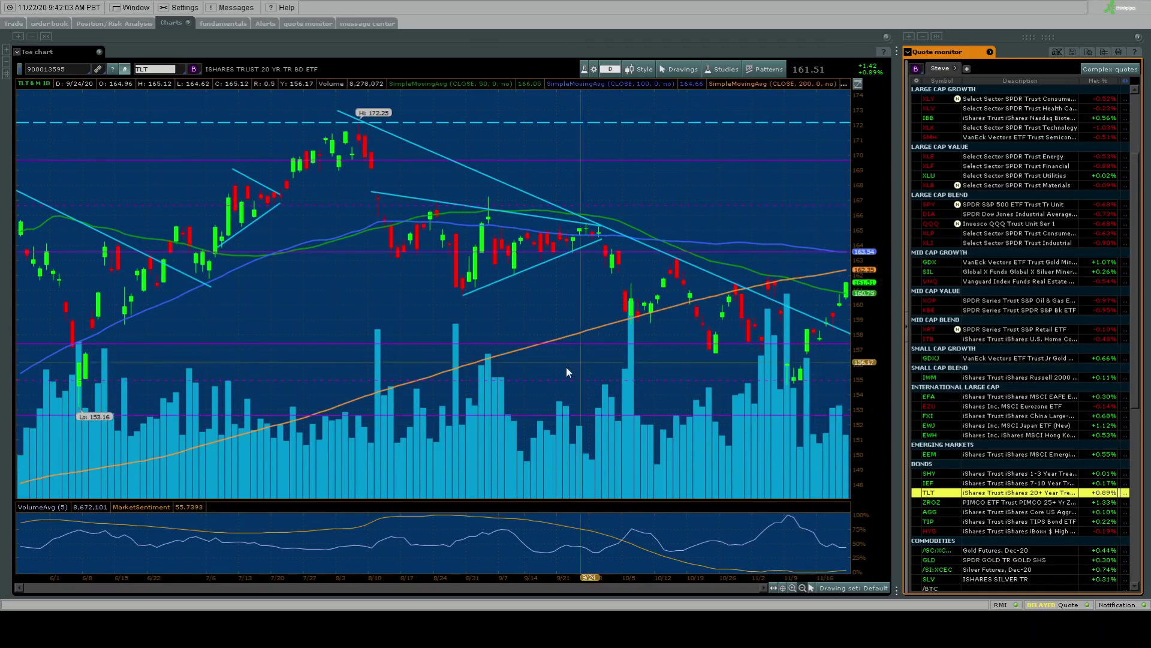
pyautogui.click(613, 77)
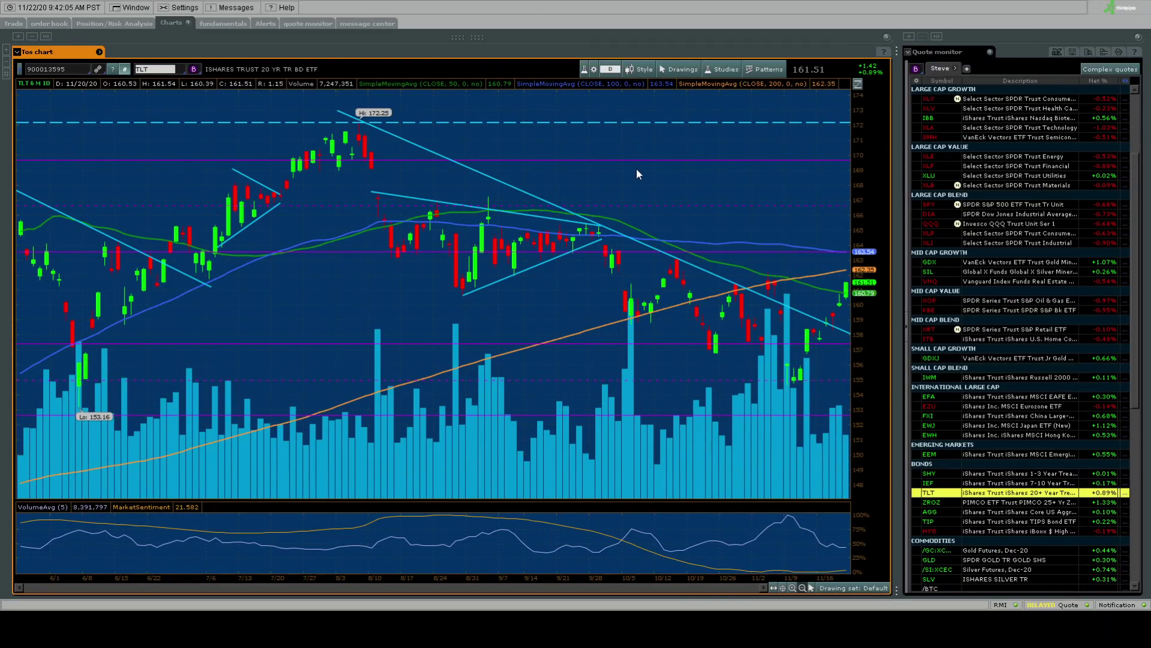
pyautogui.scroll(-3, 636, 168)
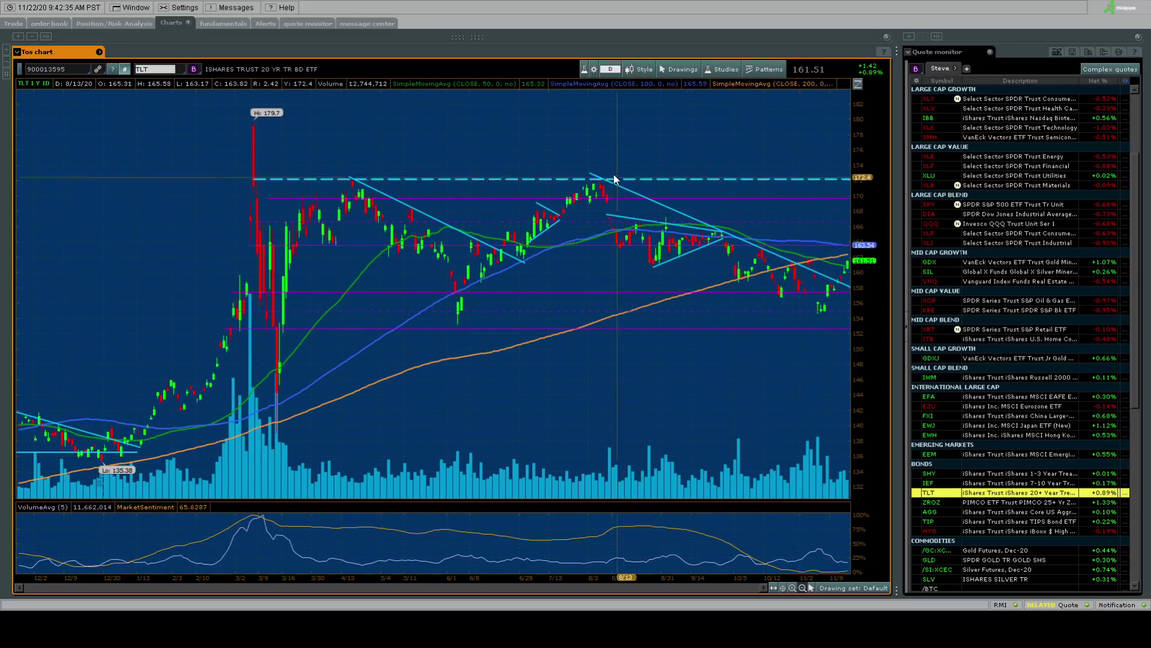
pyautogui.scroll(1, 631, 167)
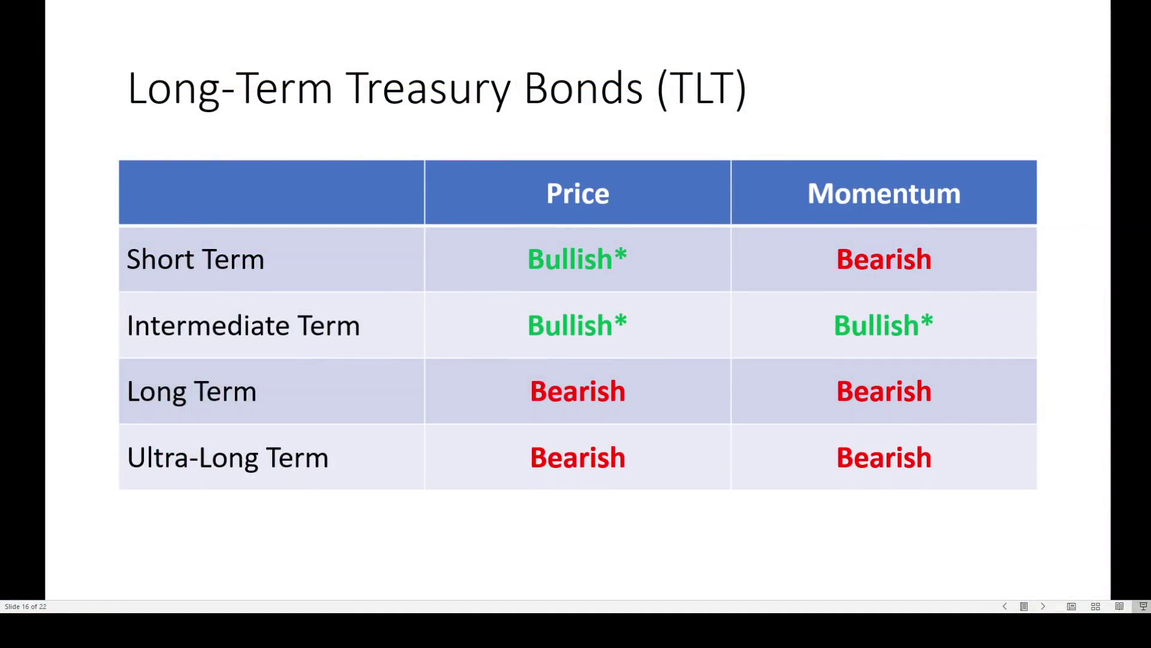
# Chart the high-yield bond fund HYG with six months of daily candles and review the High-Yield Bonds (HYG) ratings slide
pyautogui.press('Right')
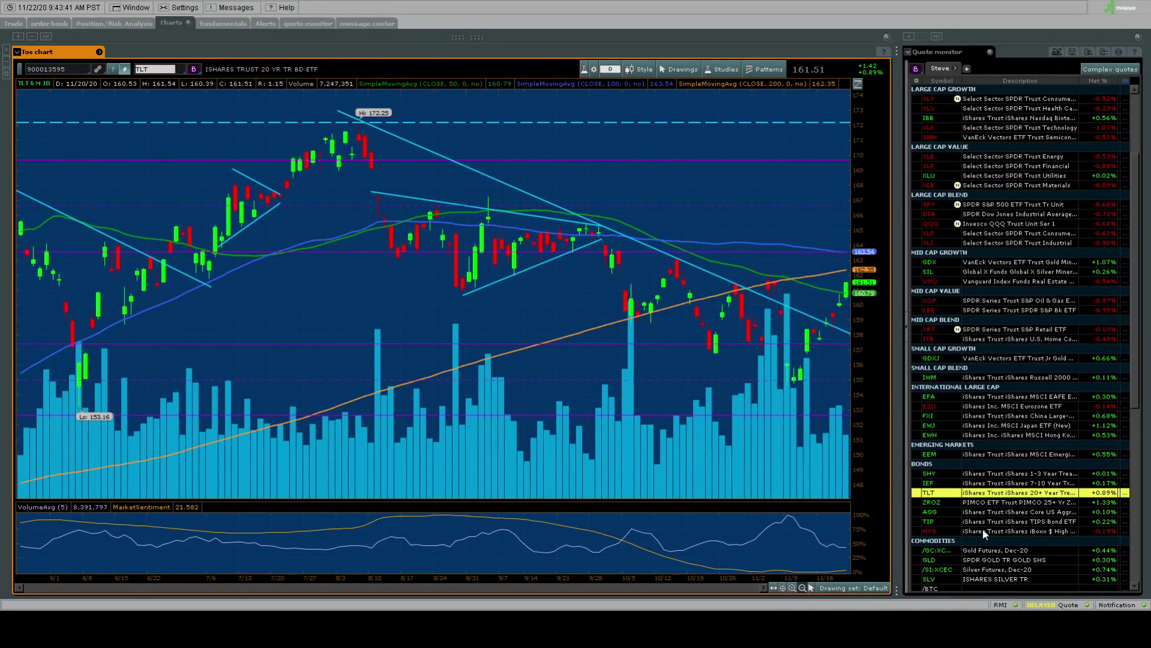
pyautogui.click(984, 531)
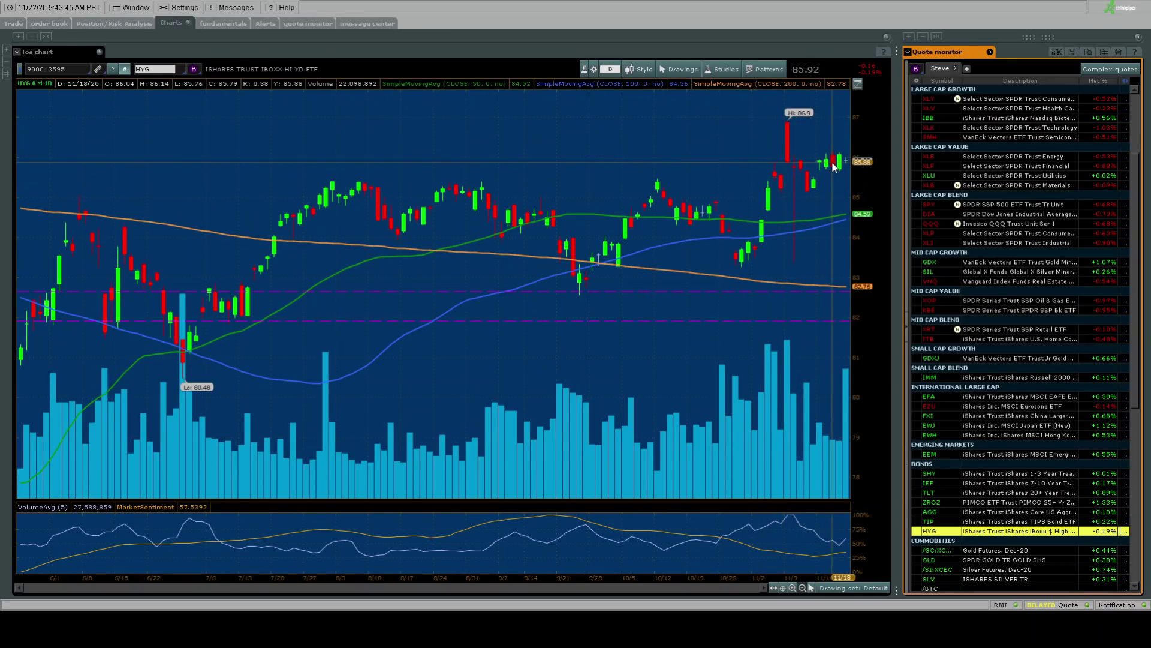
pyautogui.click(611, 76)
pyautogui.click(611, 69)
pyautogui.click(644, 175)
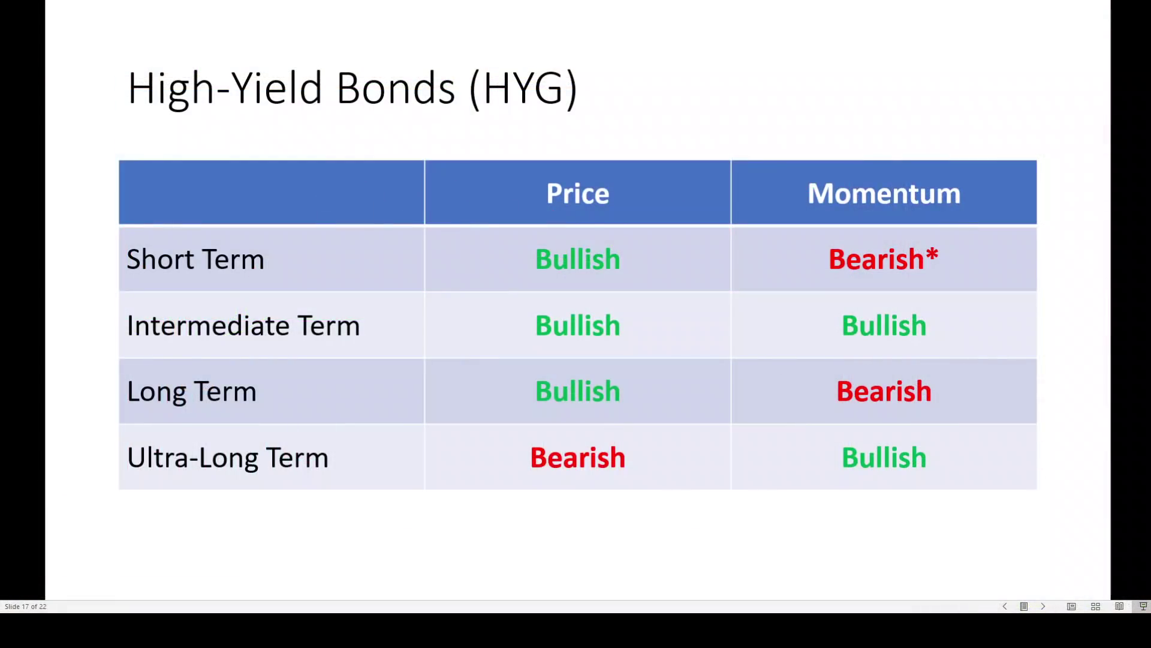
pyautogui.press('Right')
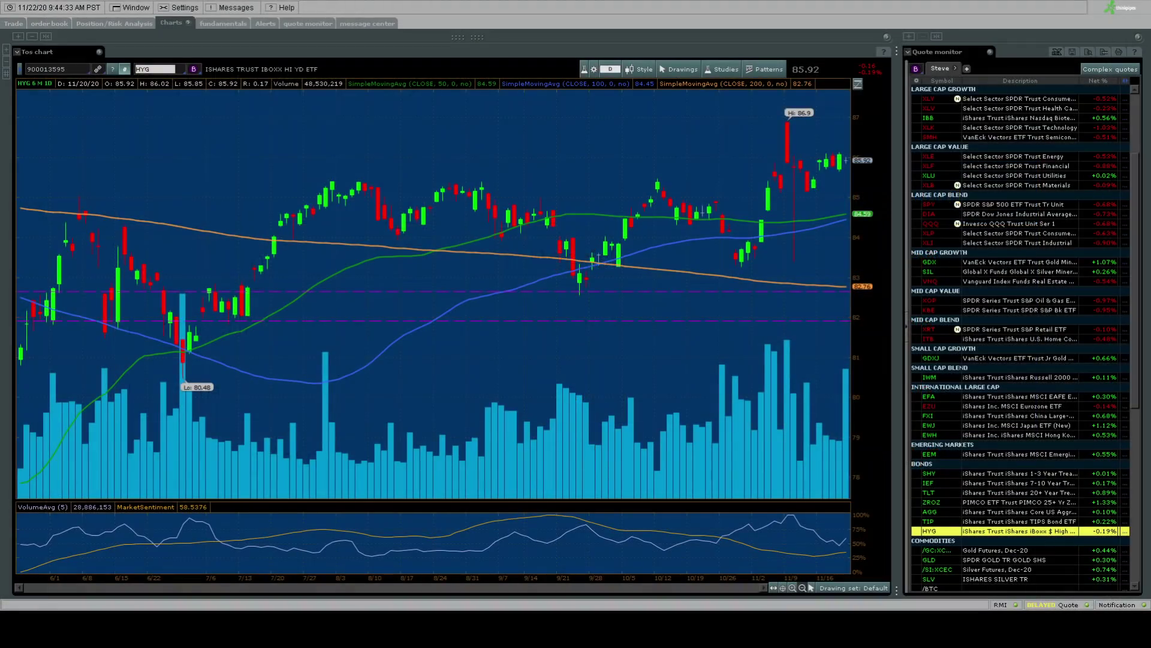
# Chart the December 2020 gold futures over six months of daily candles and review the Gold Futures (/GC) ratings slide
pyautogui.scroll(-2, 1003, 423)
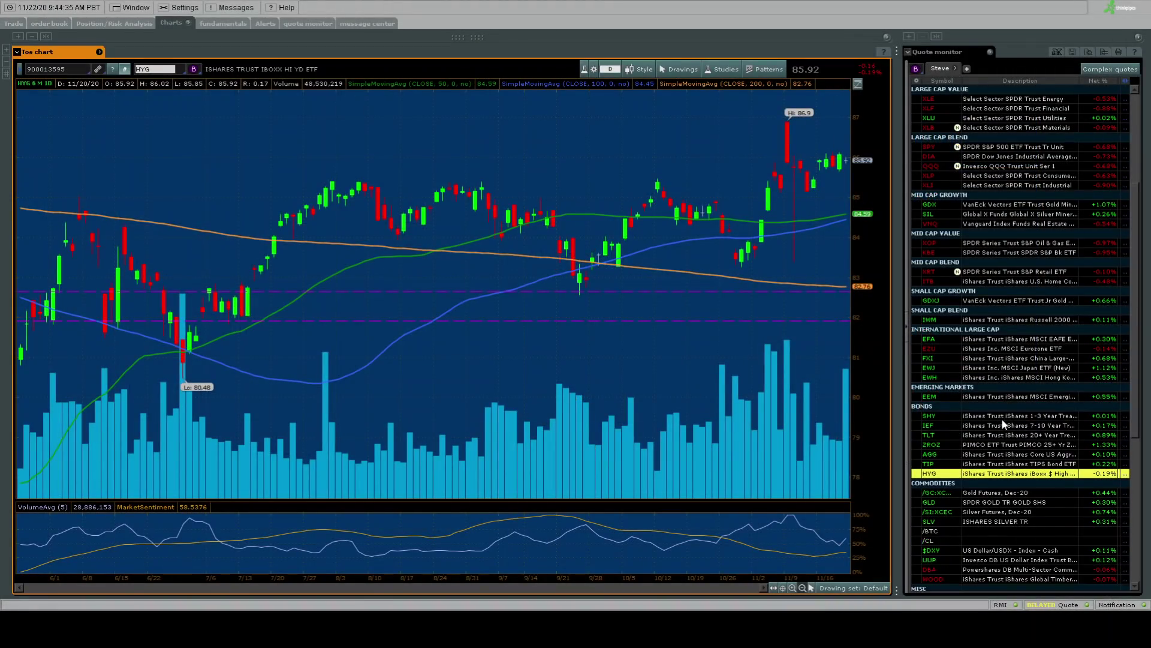
pyautogui.click(996, 494)
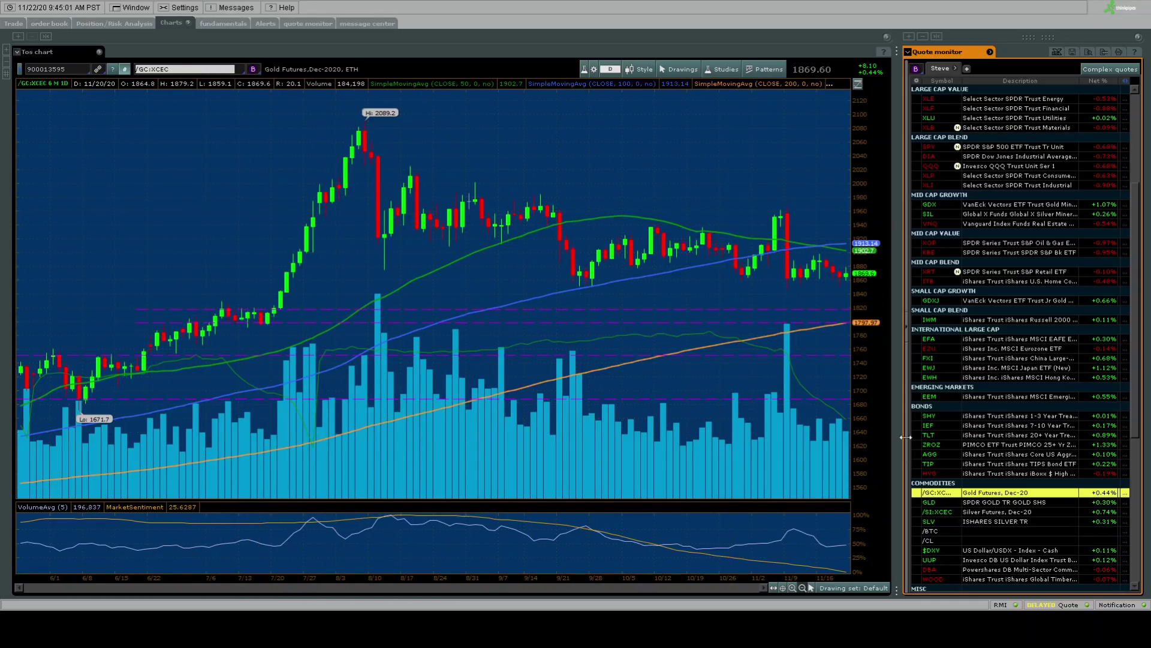
pyautogui.hotkey('alt', 'Tab')
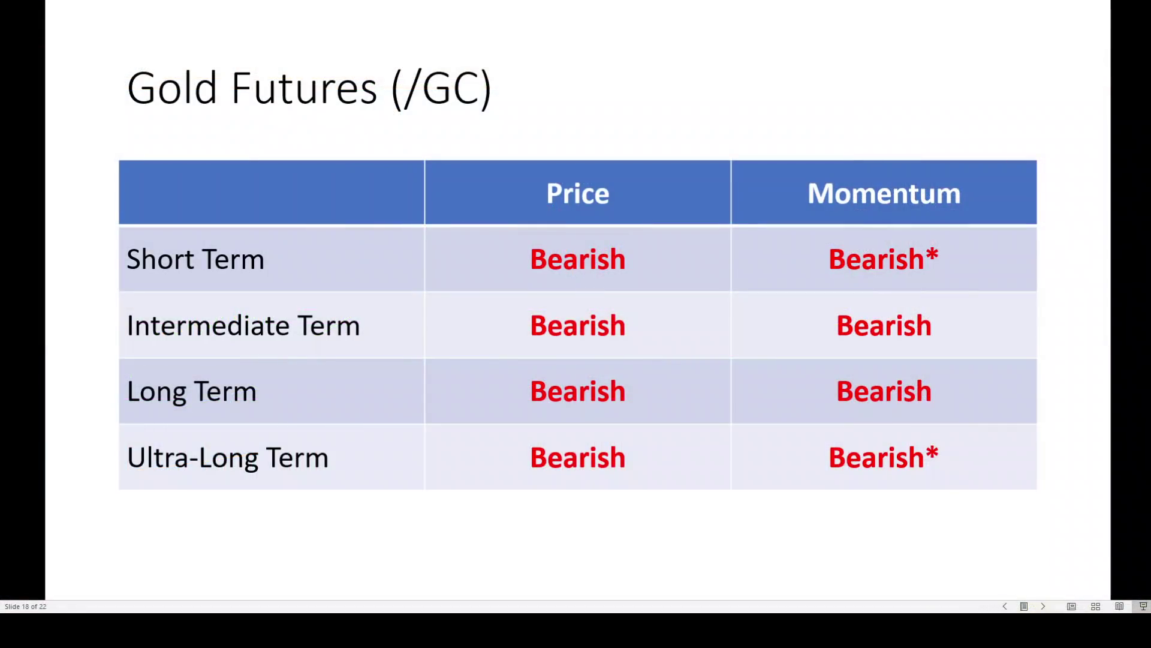
pyautogui.click(564, 216)
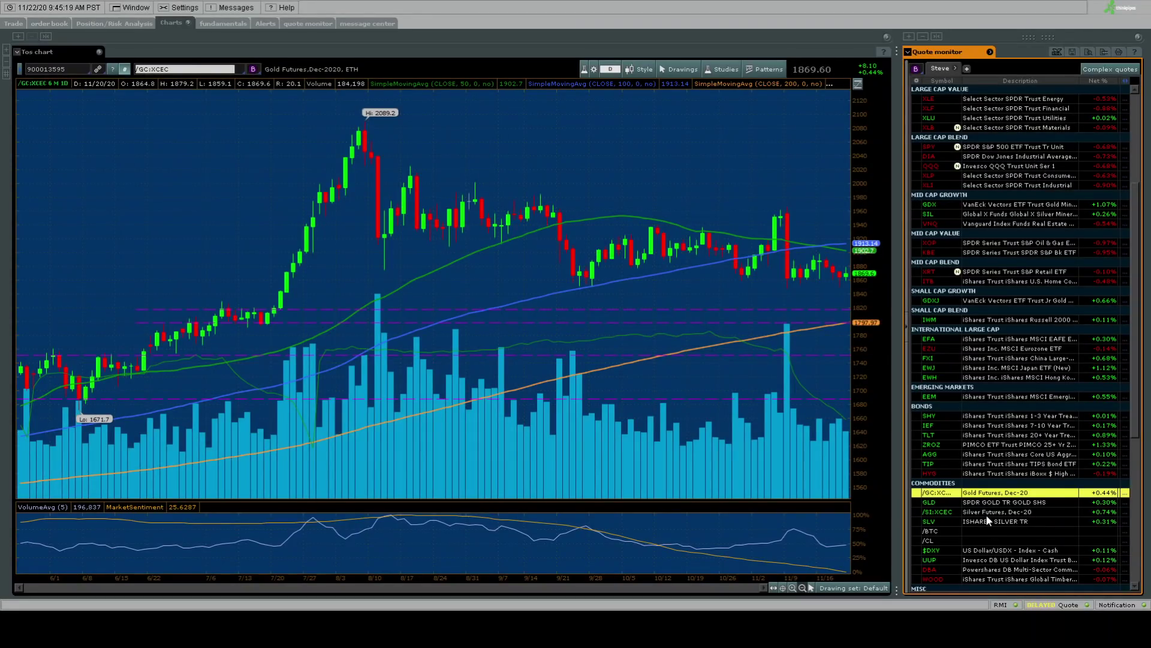
# Chart the December 2020 silver futures, widen the daily chart to one year, and review the Silver Futures (/SI) ratings slide
pyautogui.click(986, 513)
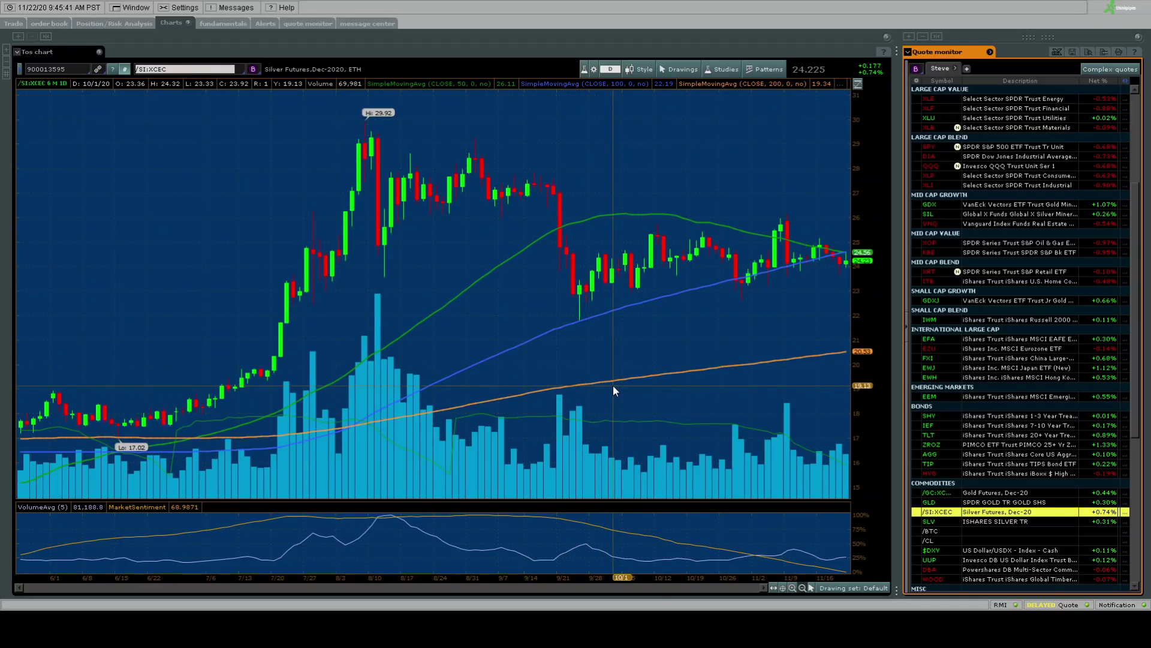
pyautogui.click(636, 180)
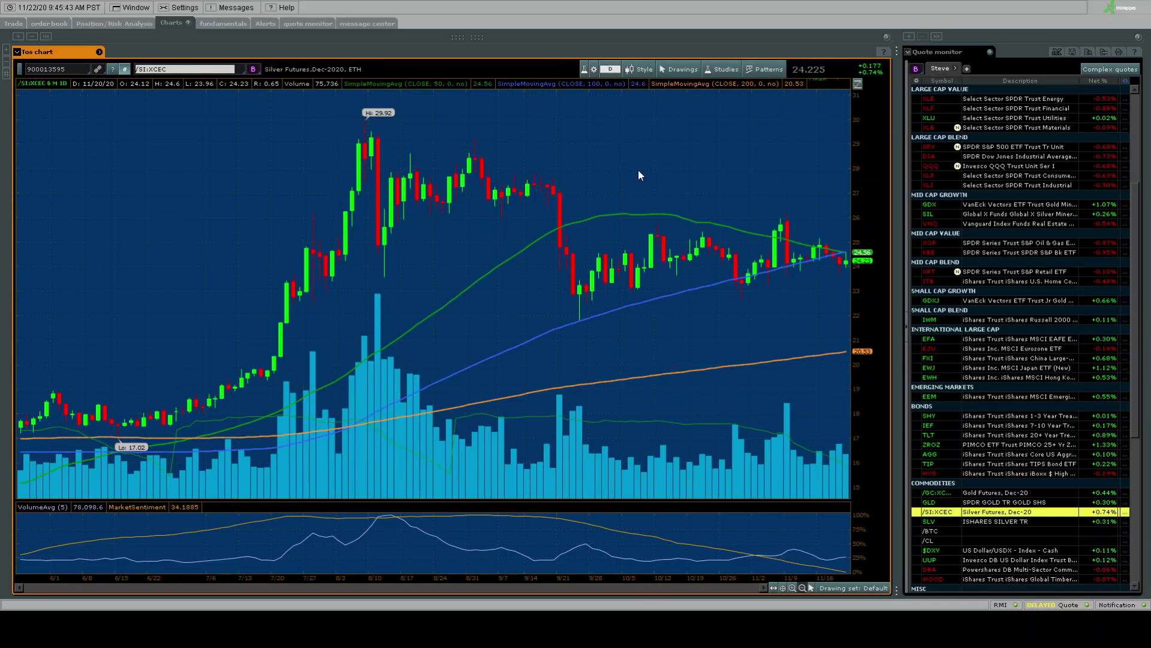
pyautogui.scroll(-3, 638, 169)
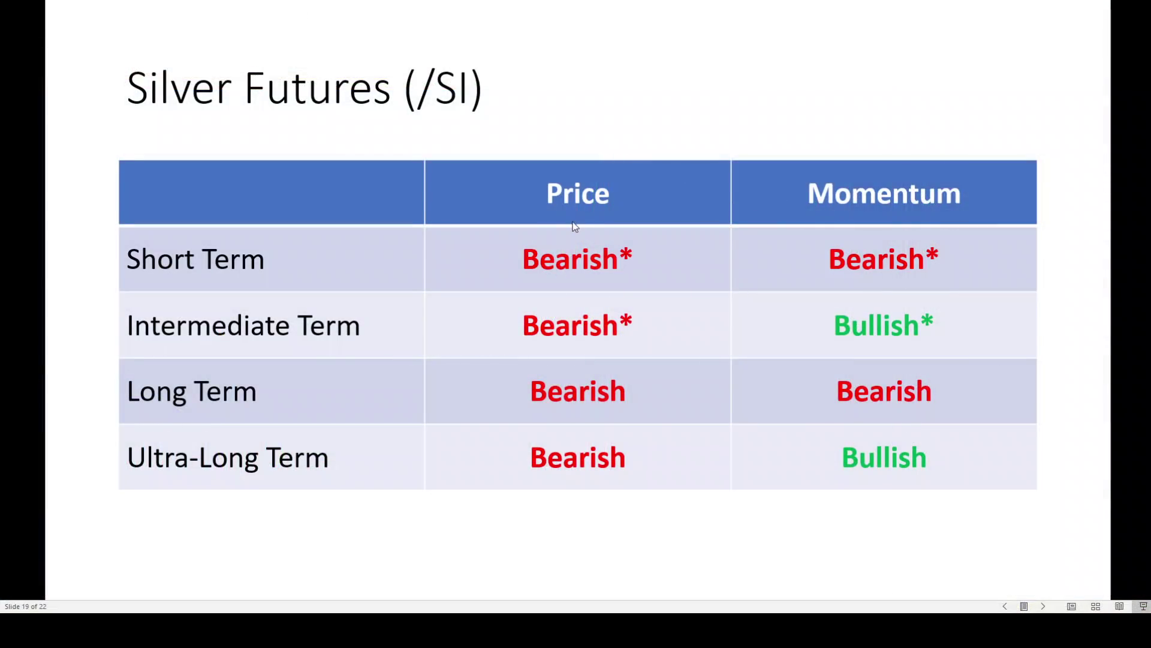
pyautogui.click(575, 226)
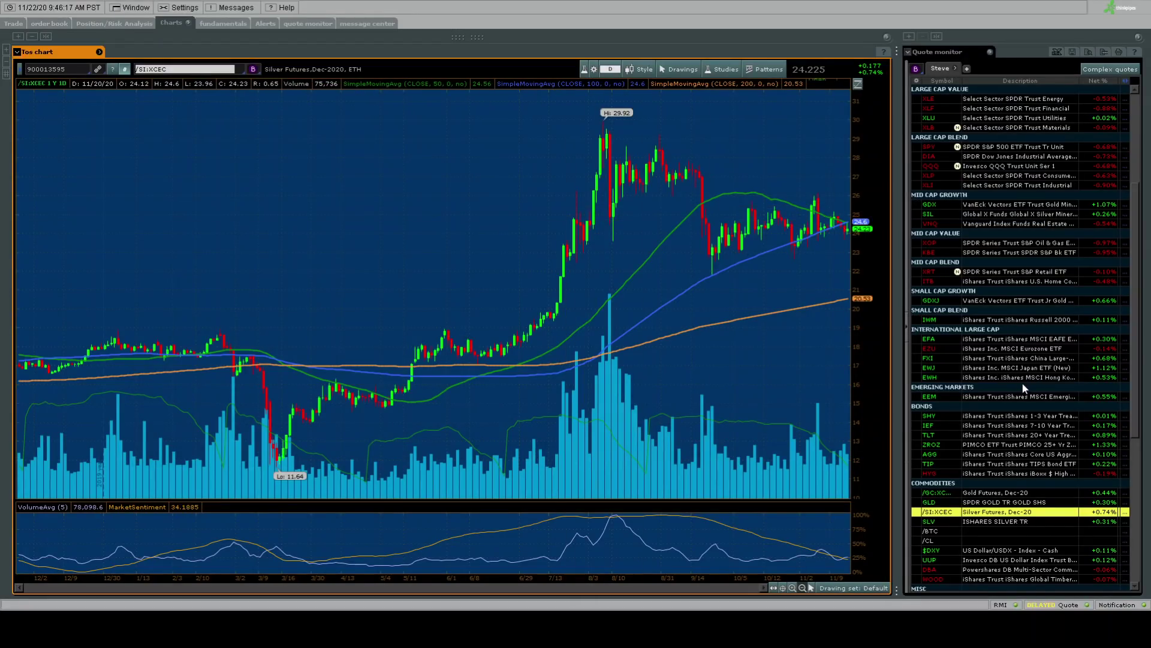
# Chart the US dollar index $DXY over one year and narrow the daily chart to six months
pyautogui.scroll(-4, 1023, 388)
pyautogui.click(994, 436)
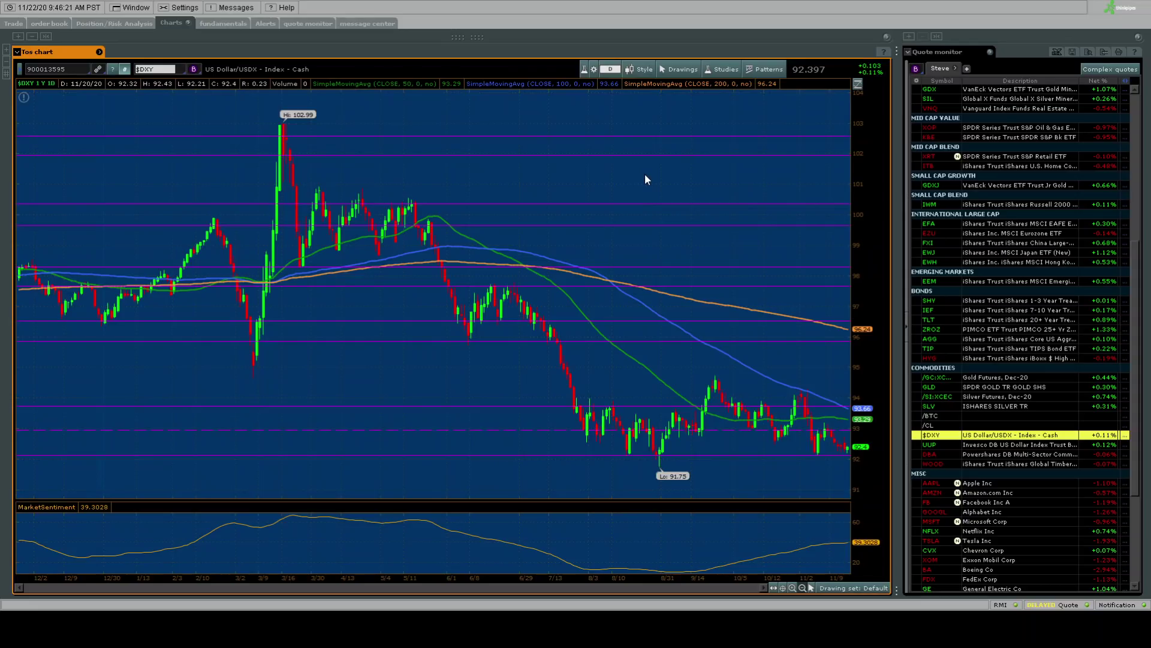
pyautogui.scroll(3, 646, 174)
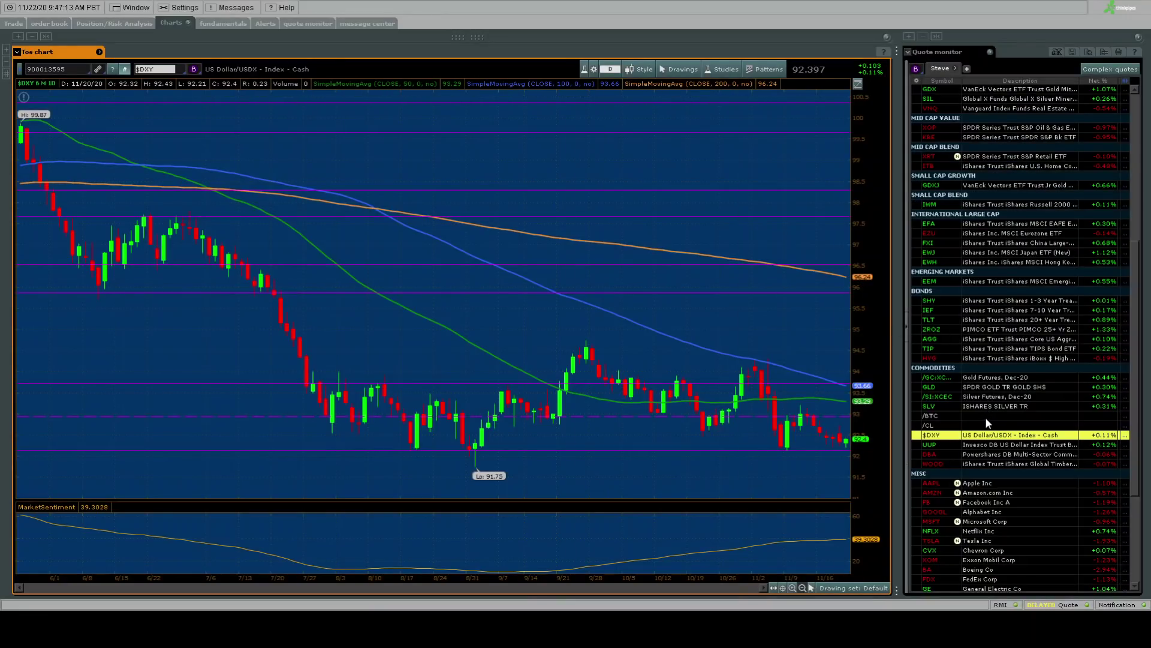
# Chart the Bitcoin futures /BTC and widen the daily chart from six months to the 2-year and 20-year ranges
pyautogui.click(988, 416)
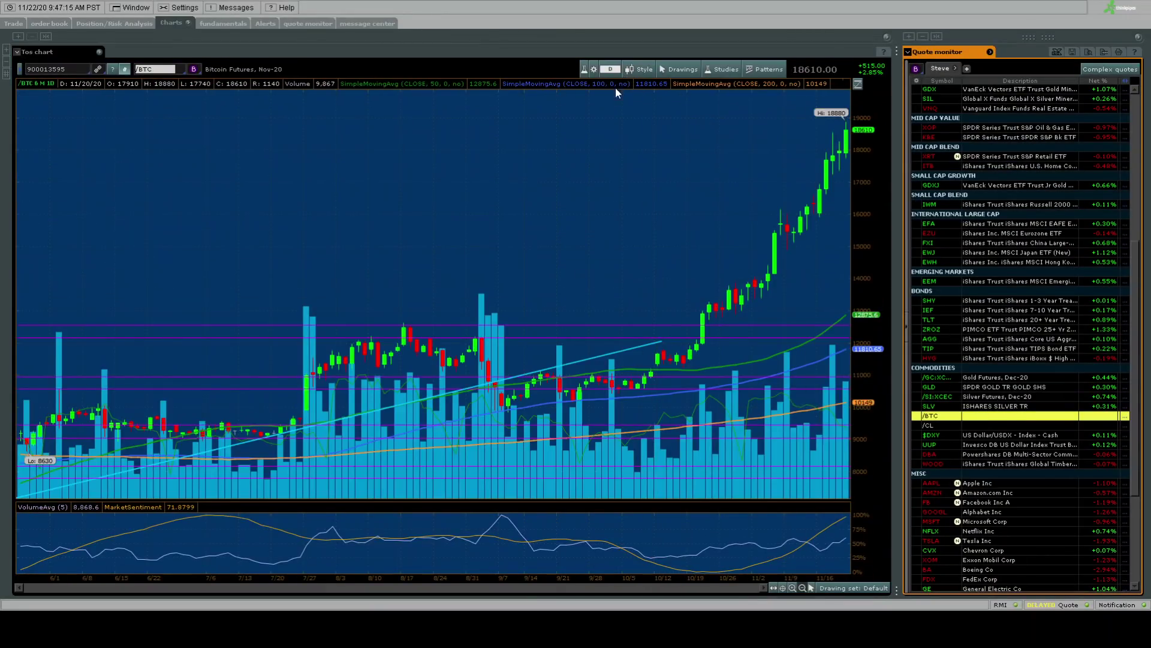
pyautogui.click(624, 120)
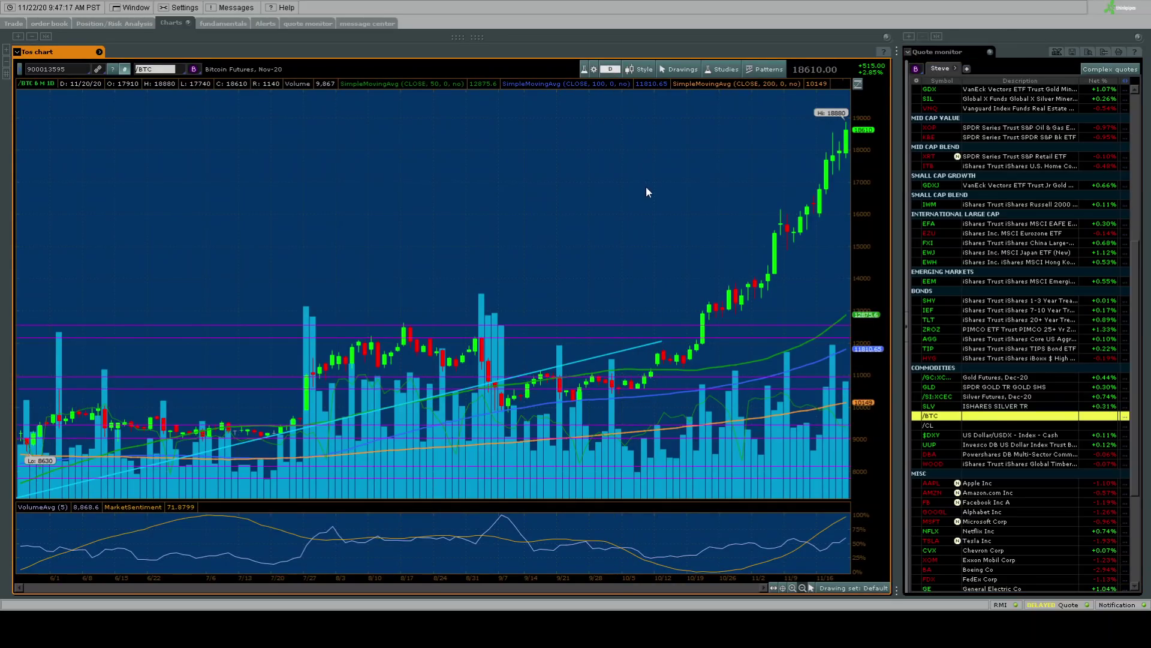
pyautogui.scroll(-3, 646, 186)
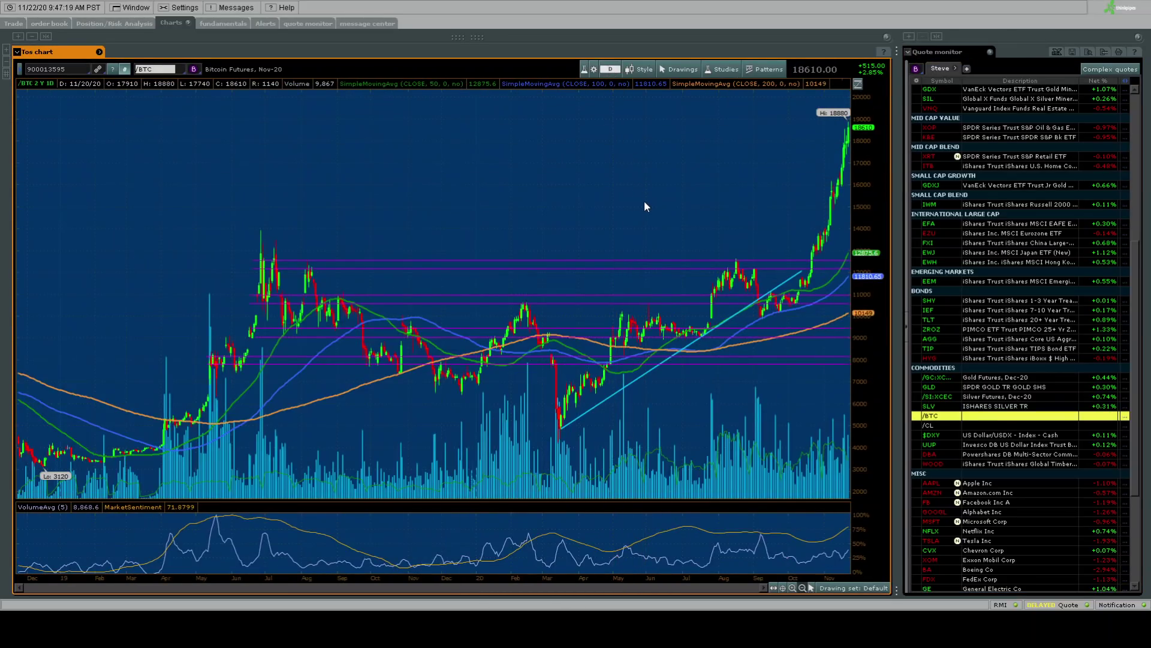
pyautogui.scroll(-3, 644, 204)
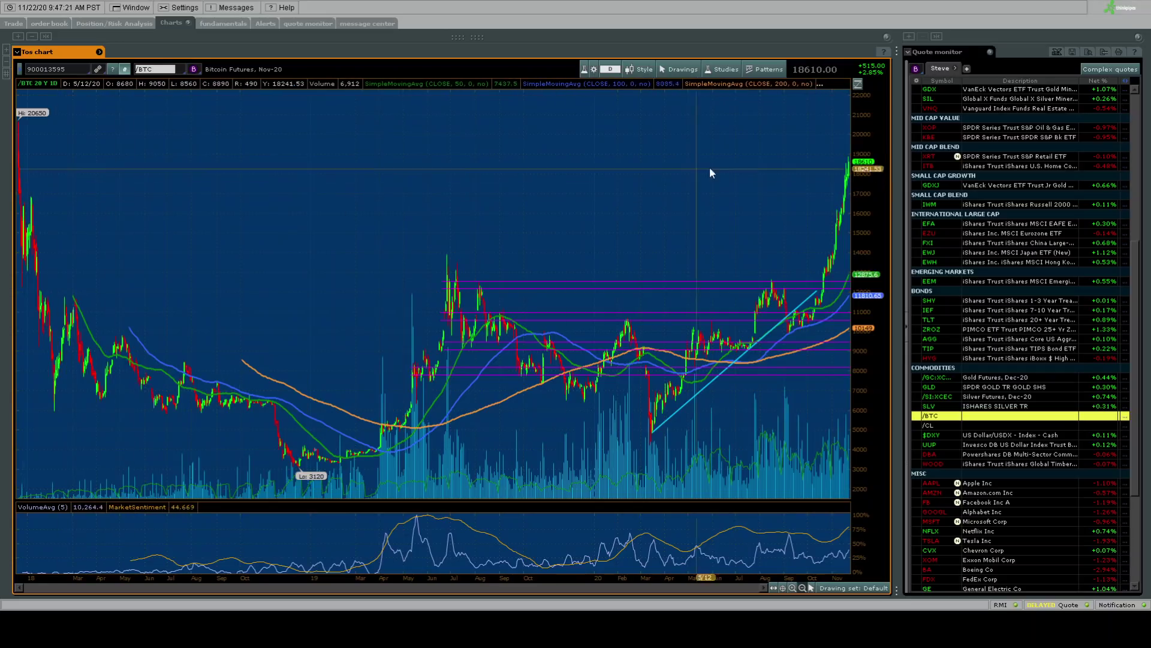